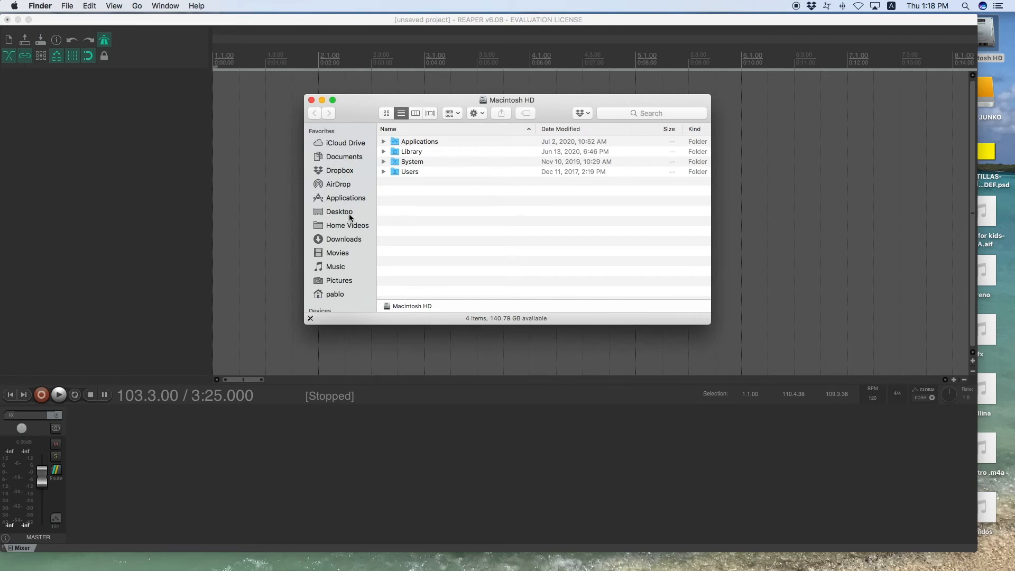
Import crash normal.wav from the Desktop folder onto a new track in the empty project.
click(339, 212)
click(398, 152)
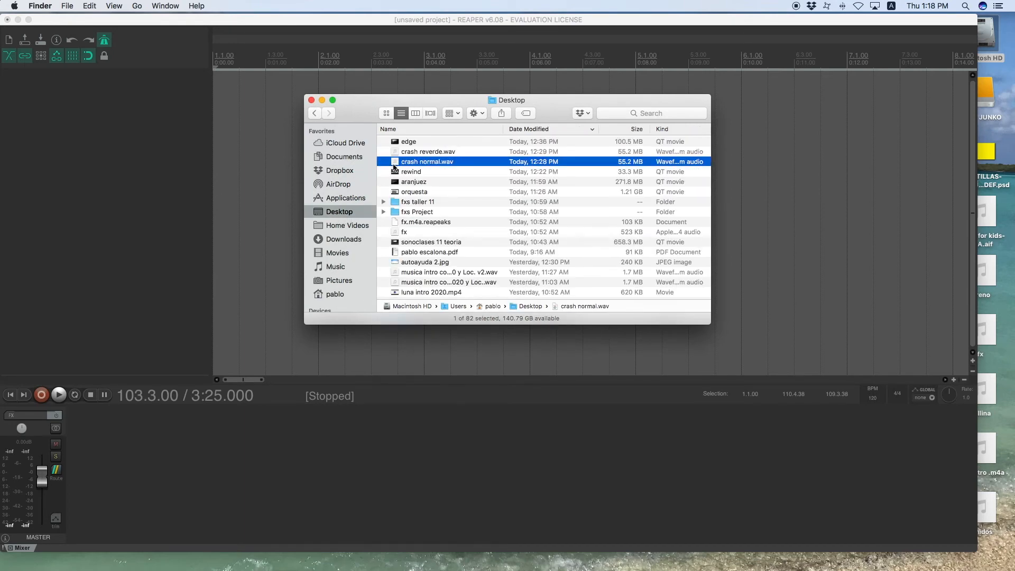
drag(406, 161, 142, 154)
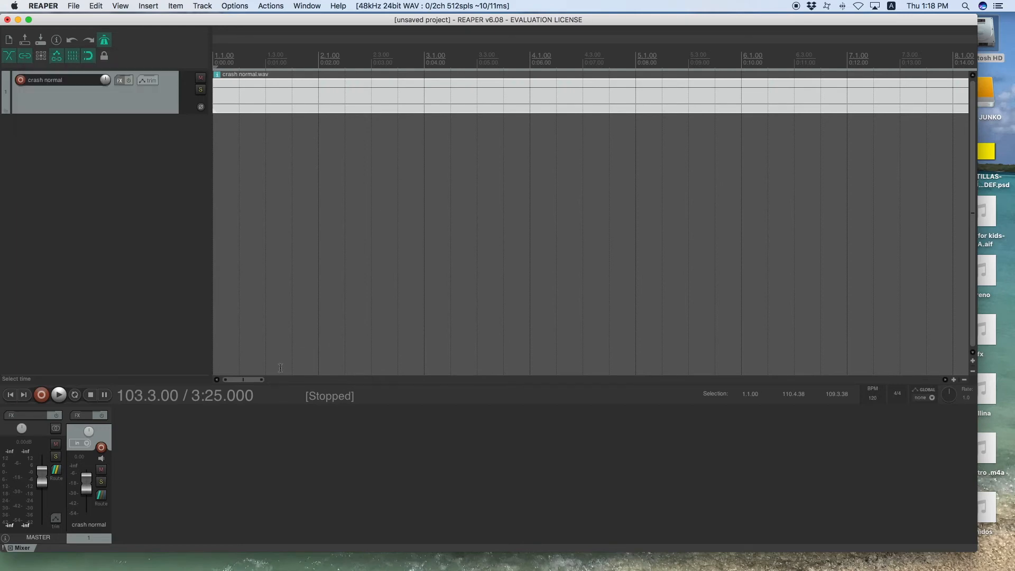
Play the crash hit from 103.1.00 with the metronome turned off.
drag(244, 380, 888, 359)
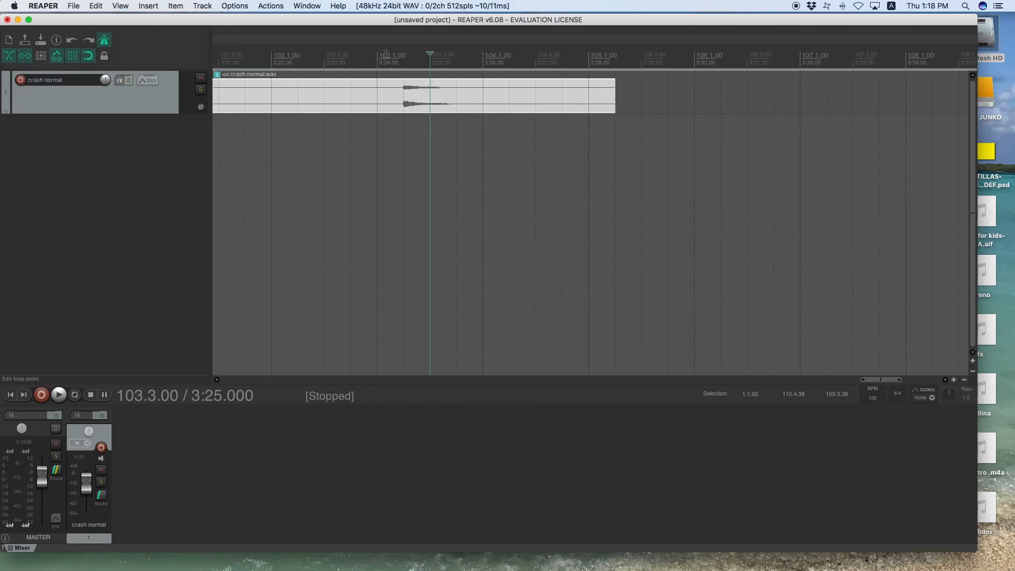
double_click(387, 53)
click(387, 54)
key(space)
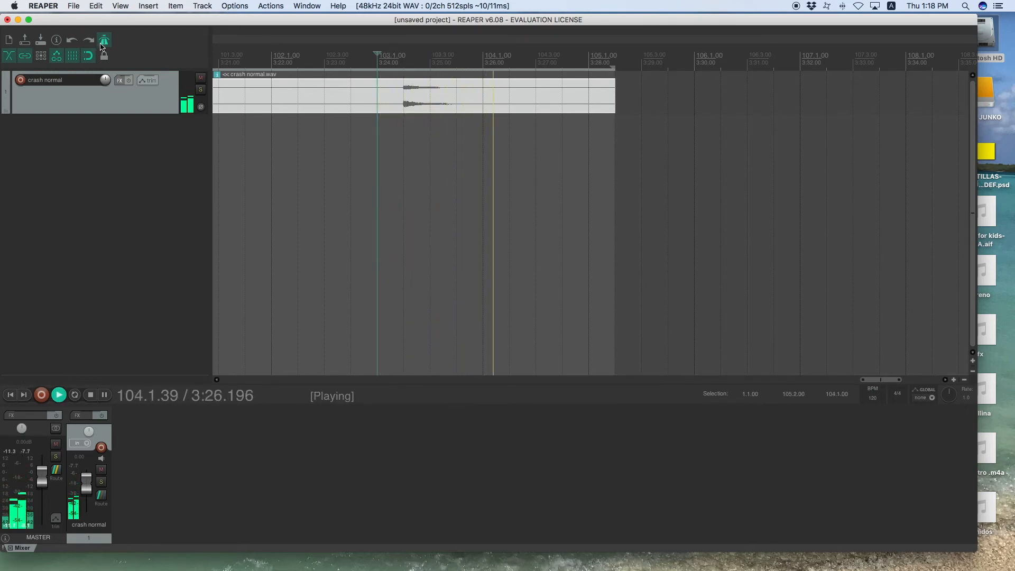
key(space)
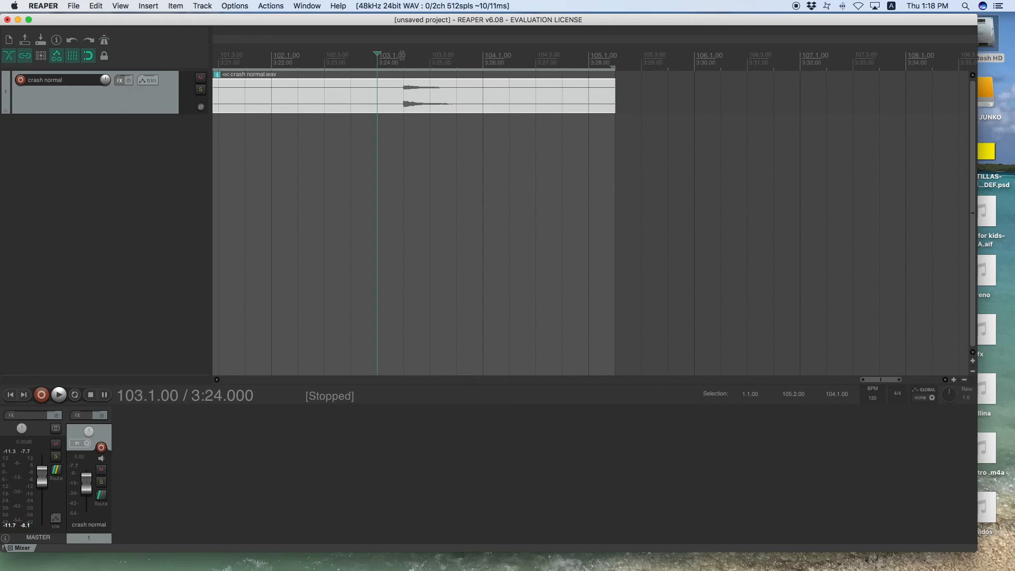
key(space)
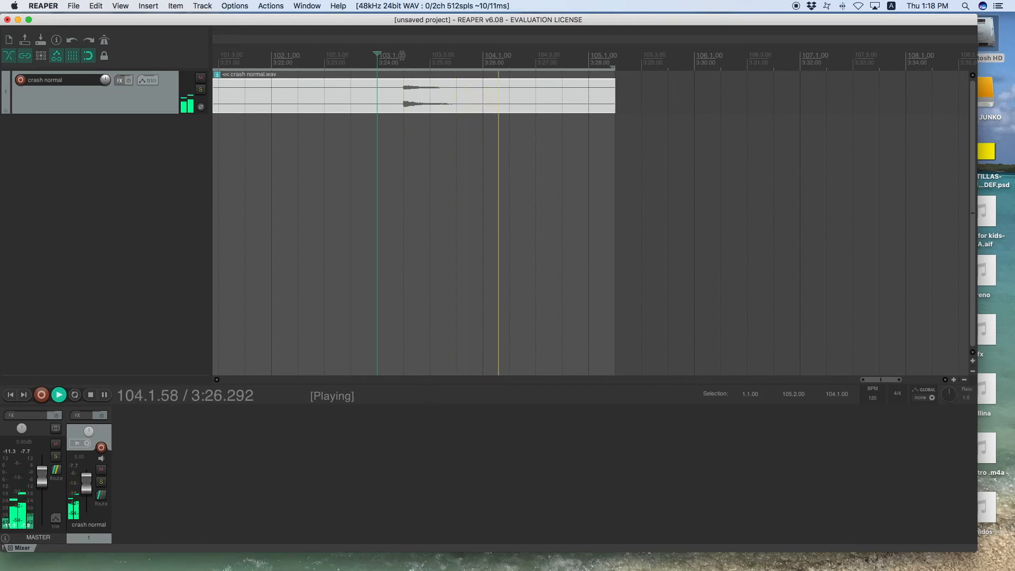
key(space)
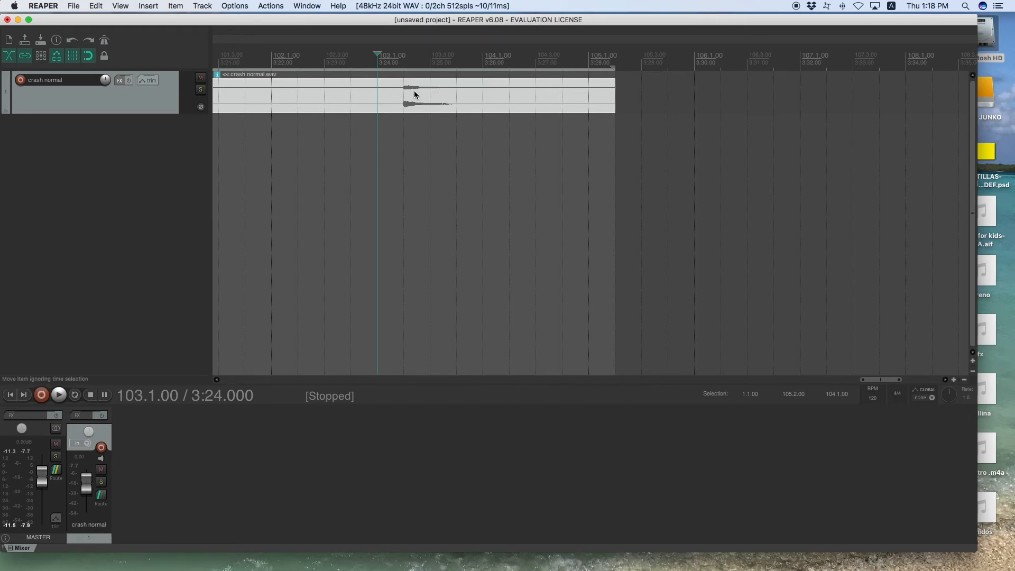
Split the crash normal item just before the hit, at 103.1.73, and delete the part before it.
drag(377, 53, 396, 52)
key(s)
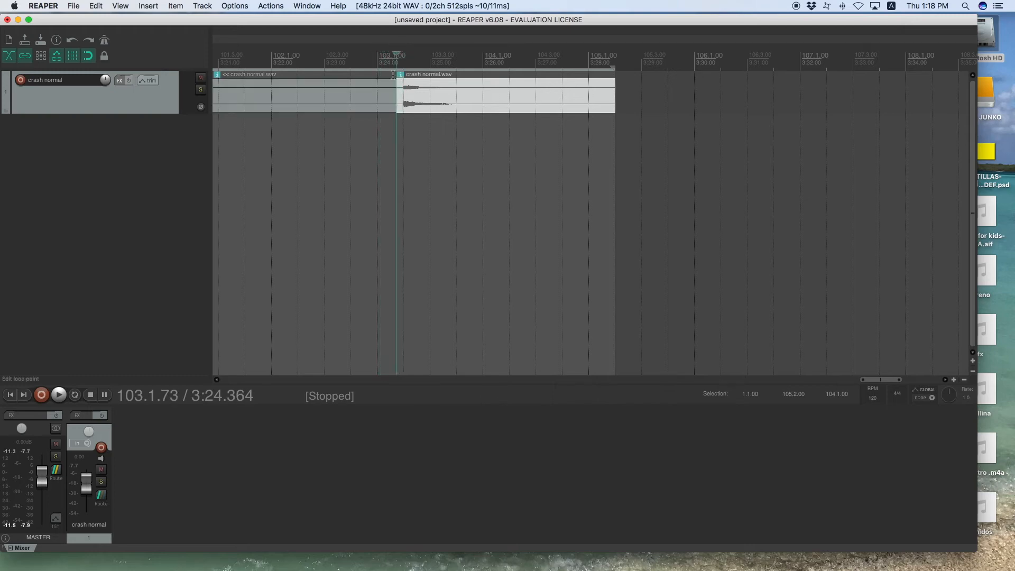
click(379, 90)
key(Delete)
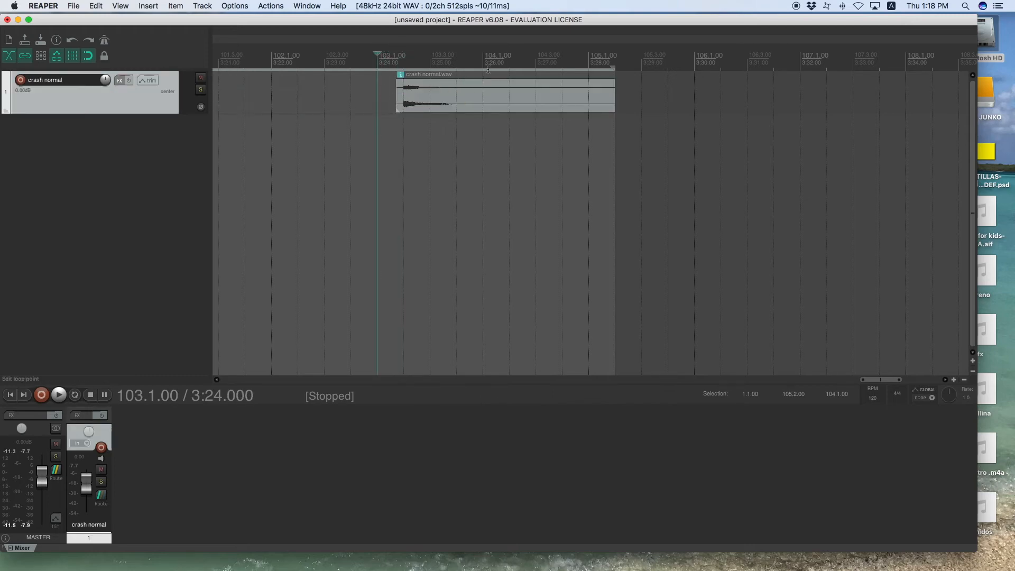
Split the crash item at 105.1.00 and delete the leftover tail after it.
click(578, 53)
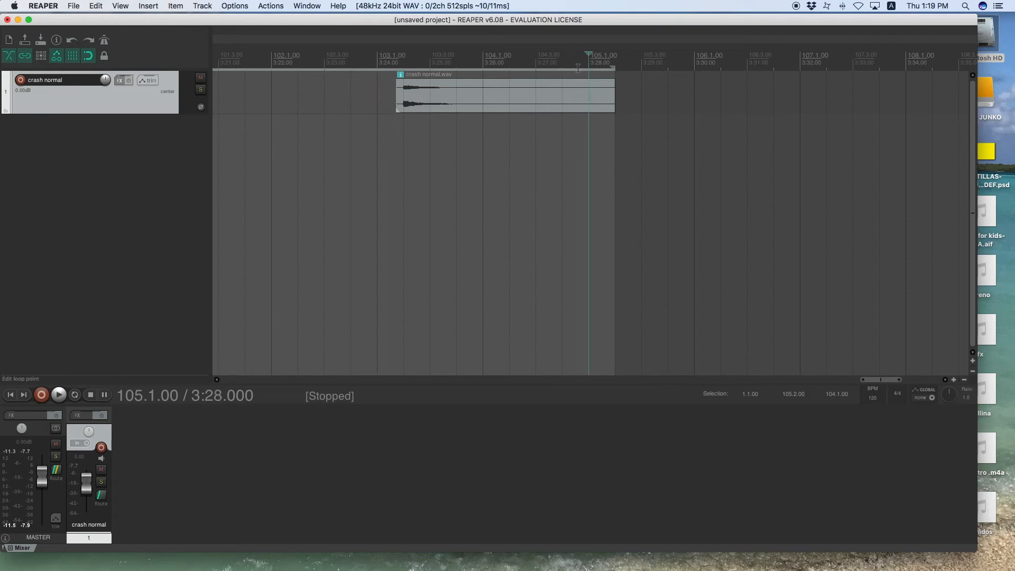
key(s)
click(608, 93)
key(Right)
key(Delete)
Play the trimmed crash item from 103.2.00.
click(456, 93)
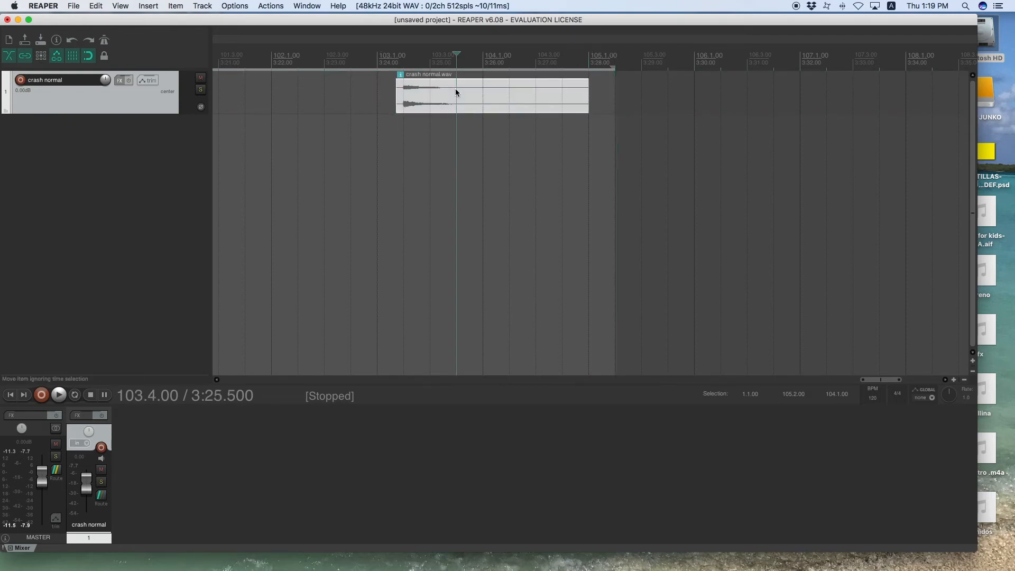
click(403, 55)
key(space)
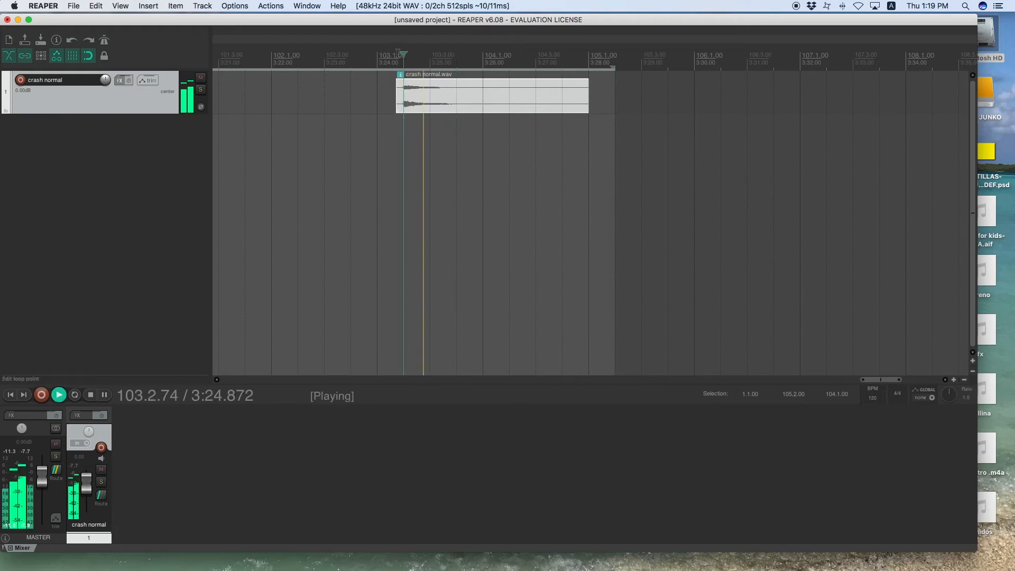
key(space)
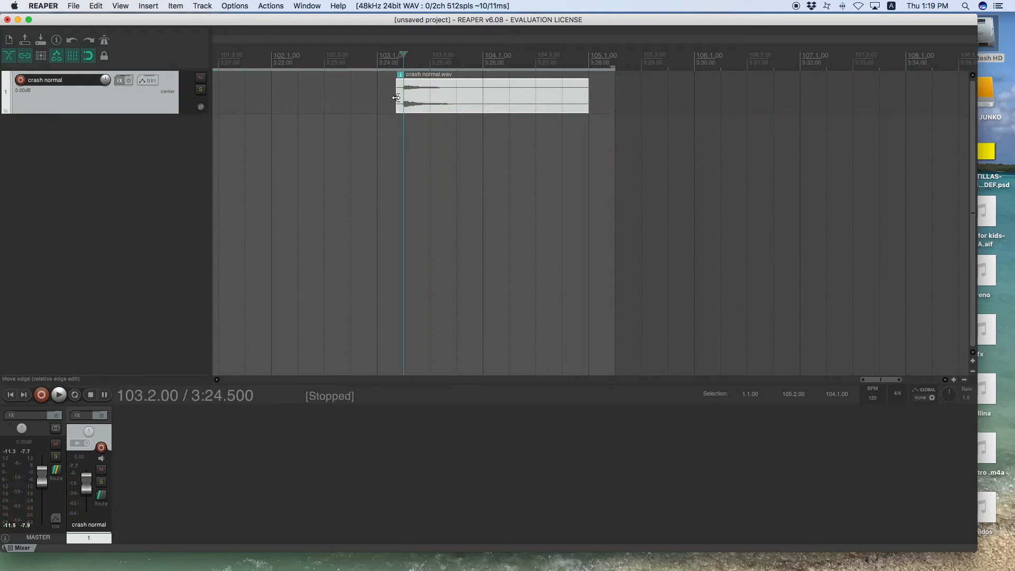
Reverse the trimmed crash item as a new take and play the reversed sound twice.
right_click(458, 93)
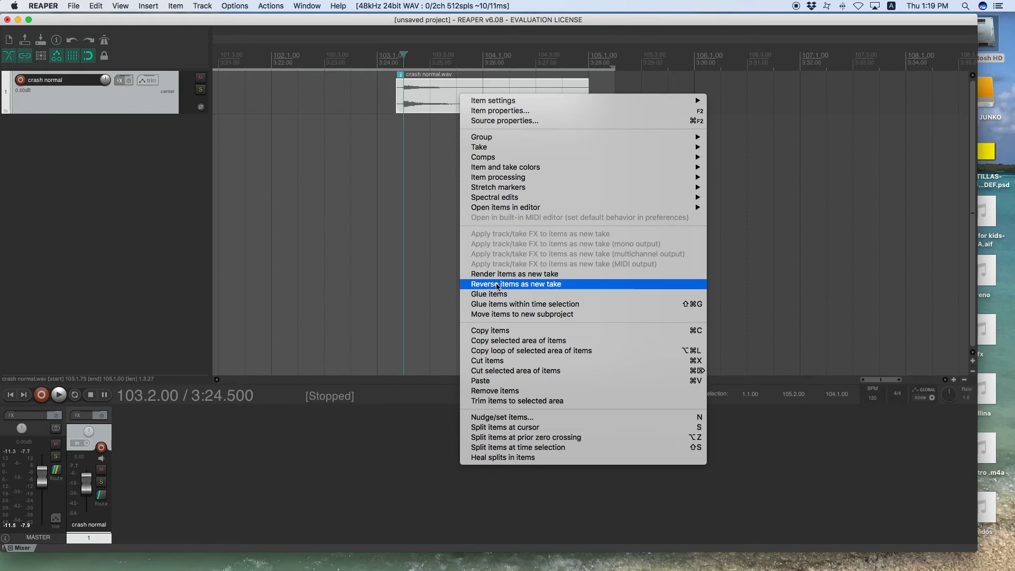
click(552, 284)
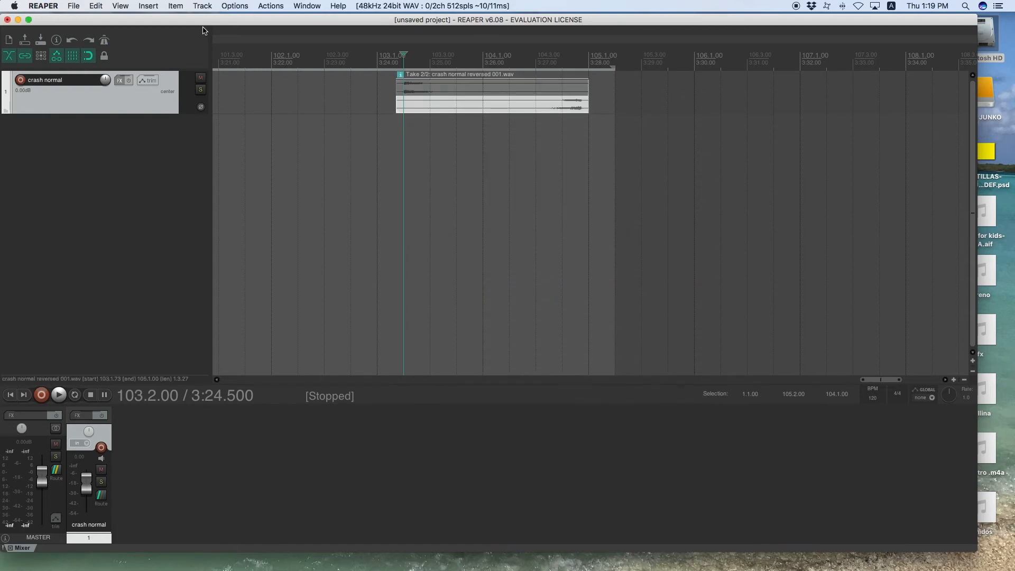
click(59, 395)
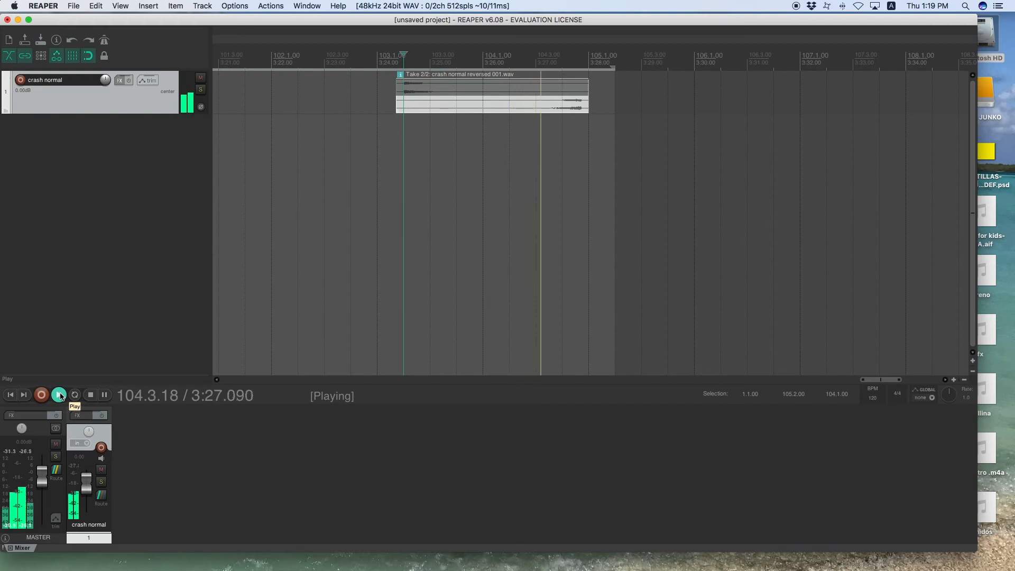
key(space)
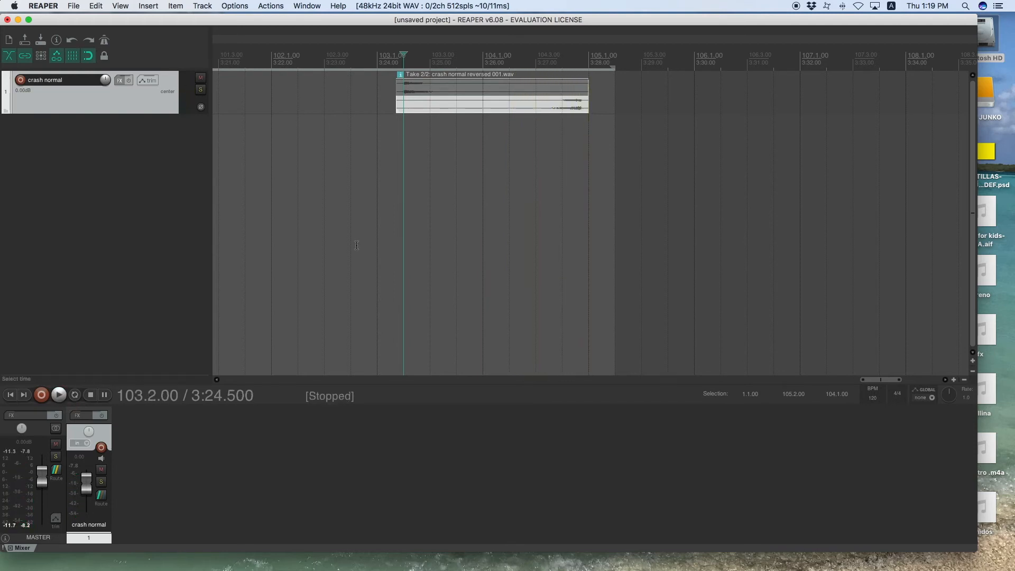
key(space)
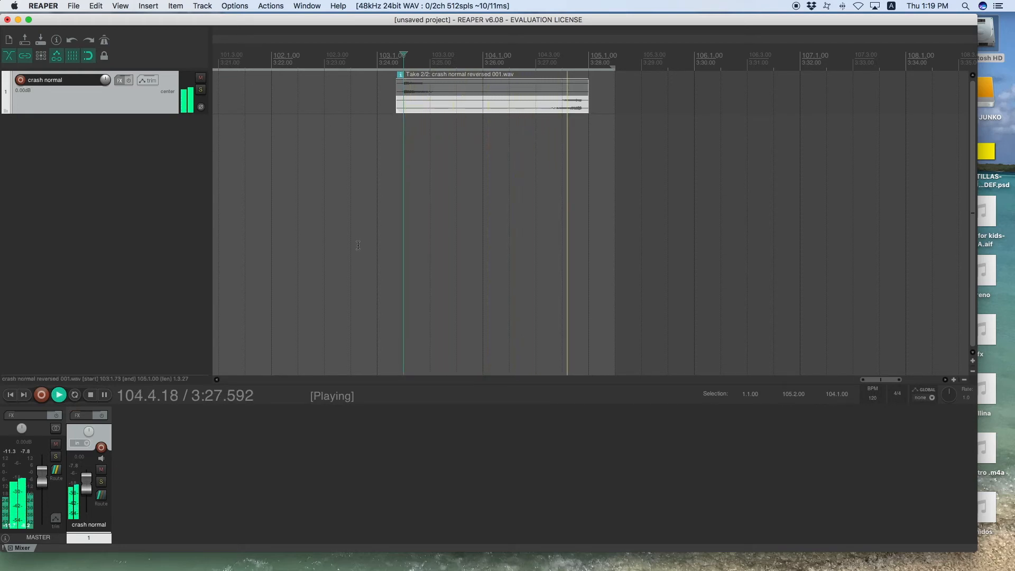
key(space)
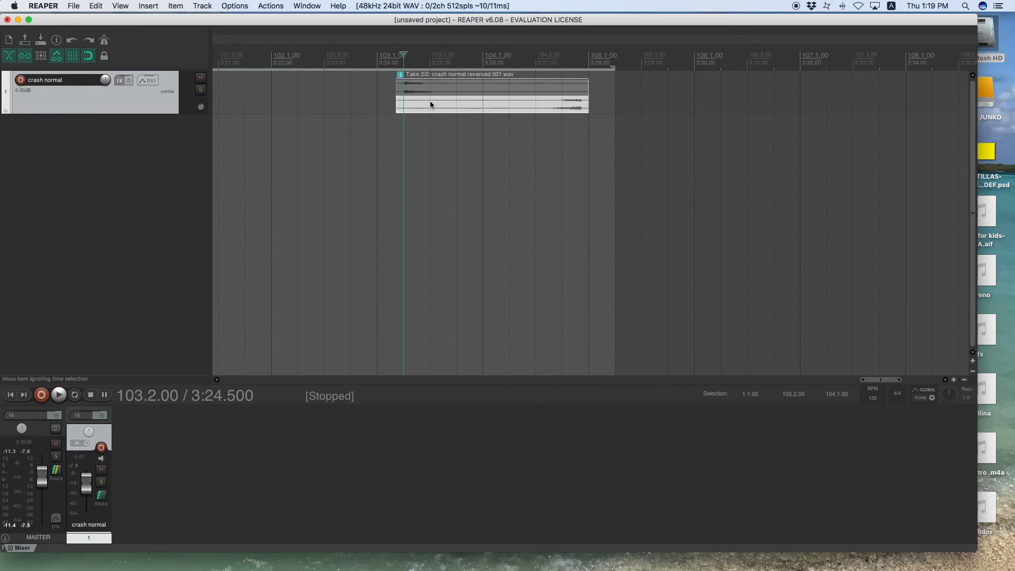
Add the ReaVerb (Cockos) effect to the crash normal track with the sweetverbo preset.
click(119, 81)
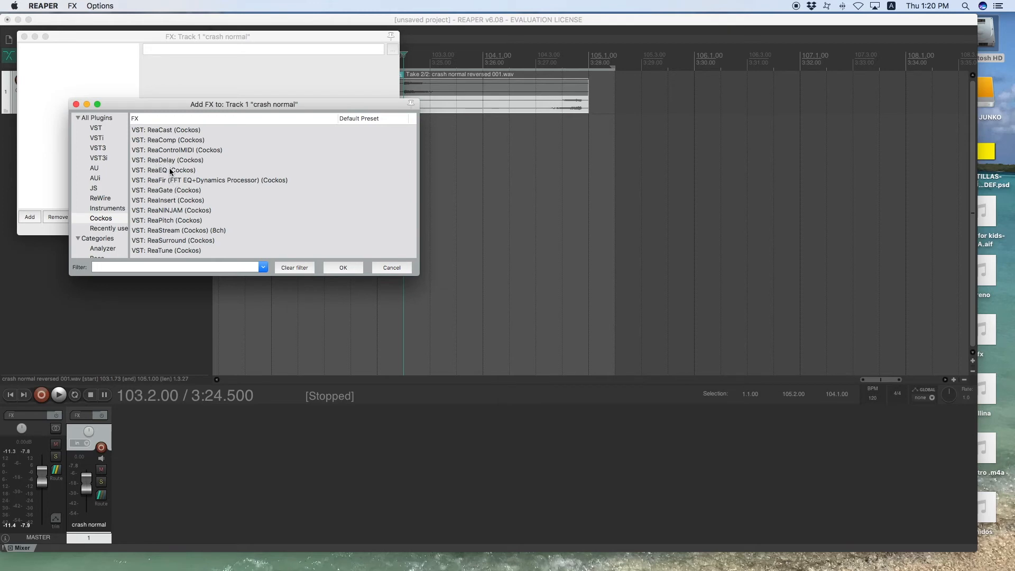
scroll(170, 171, down, 3)
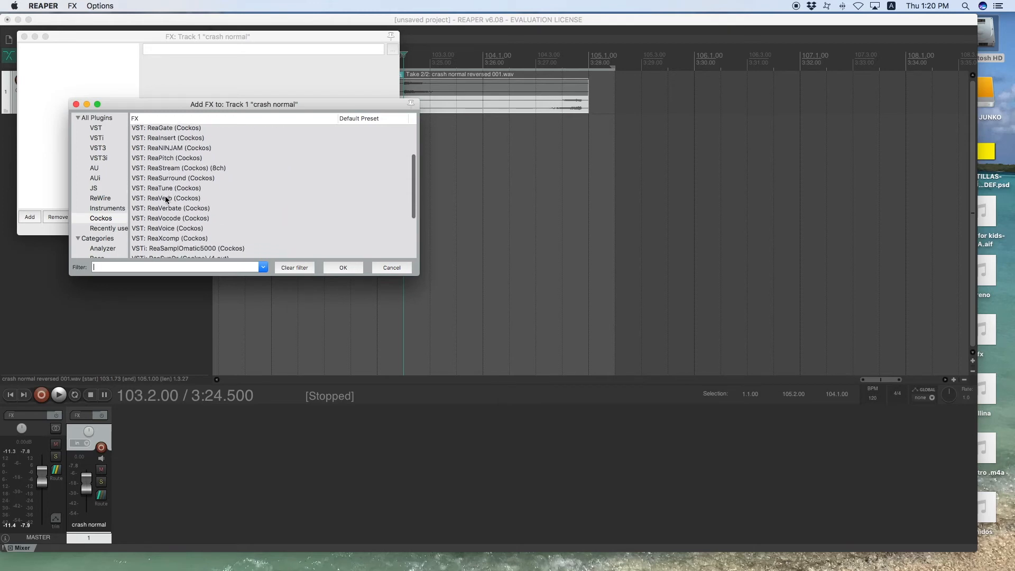
double_click(165, 199)
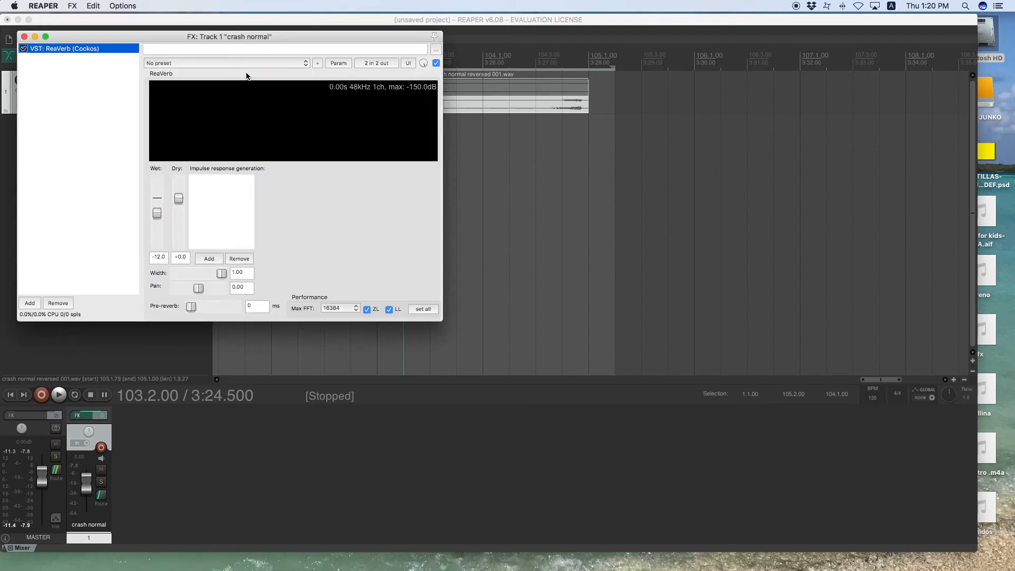
click(236, 65)
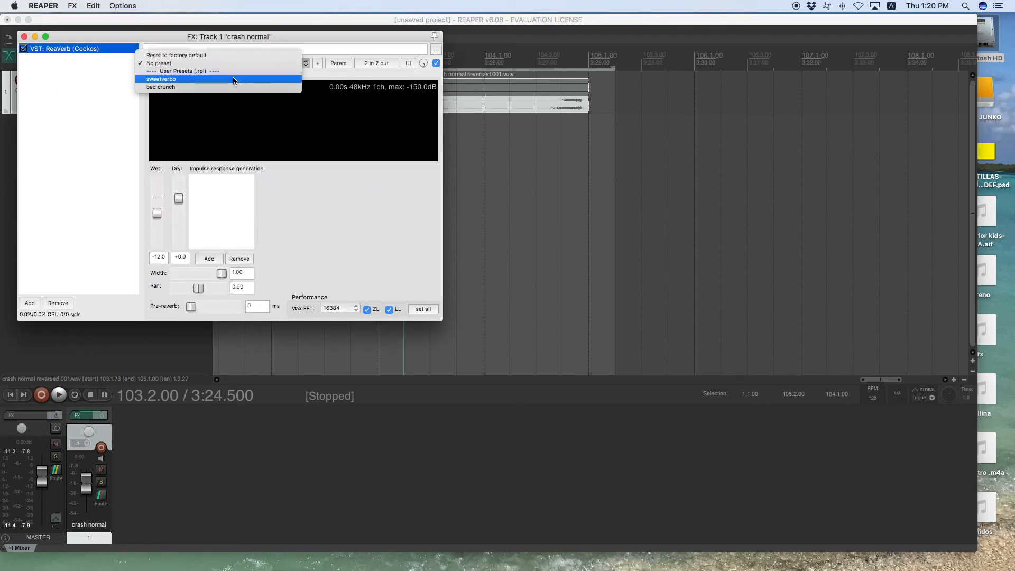
click(232, 79)
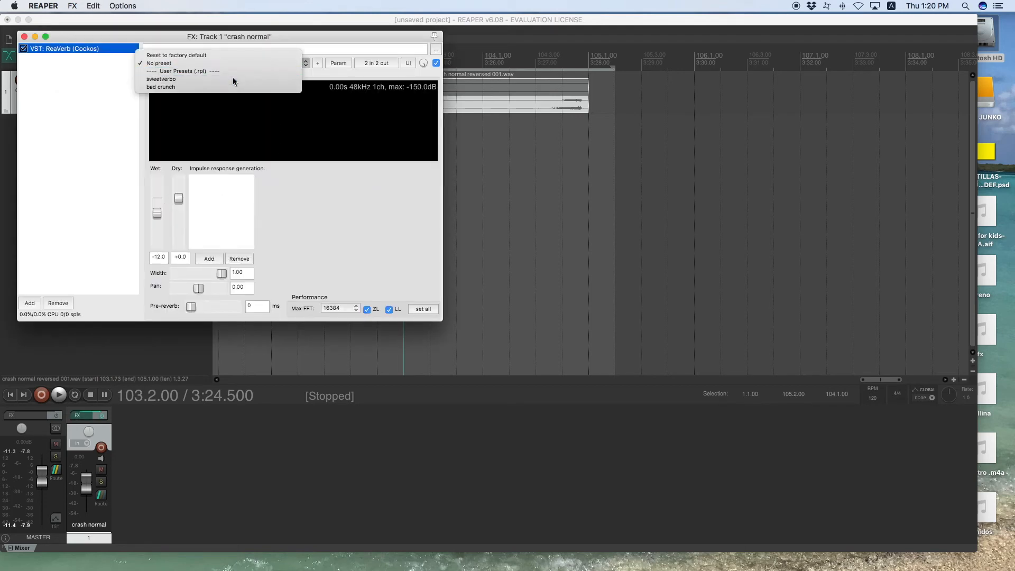
Try different ReaVerb wet levels while playing the reversed crash, ending at about -23 dB, and close the effects window.
click(156, 213)
drag(155, 214, 155, 236)
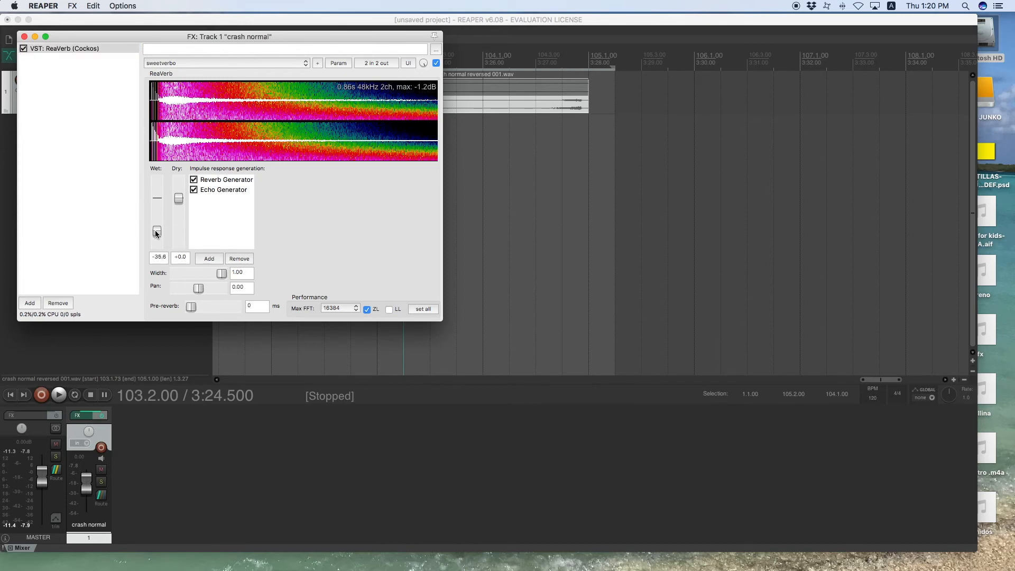
key(space)
key(space)
drag(157, 229, 157, 220)
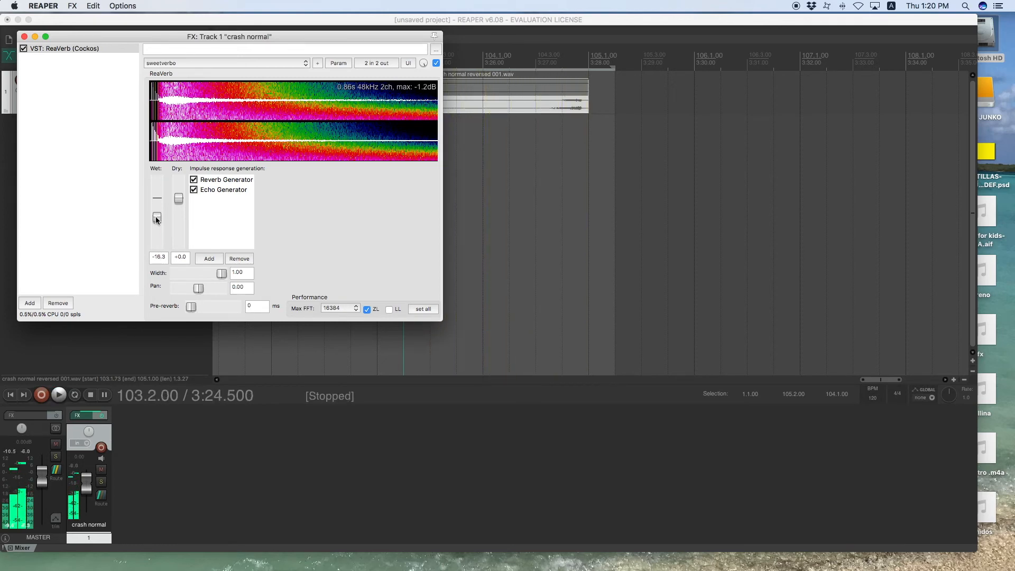
click(24, 36)
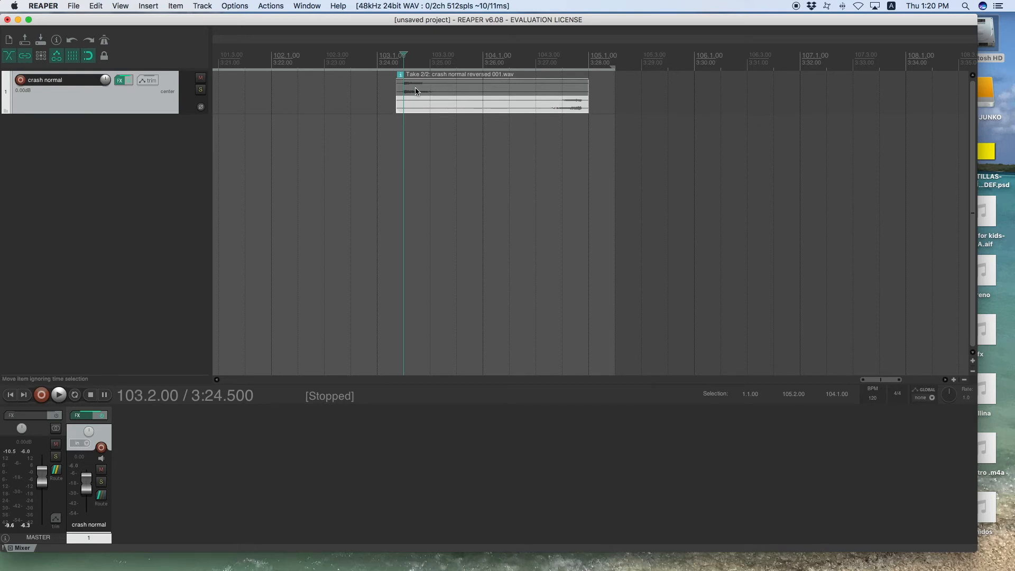
Remove ReaVerb from the crash normal track and add ReaPitch (Cockos) in its place.
click(120, 81)
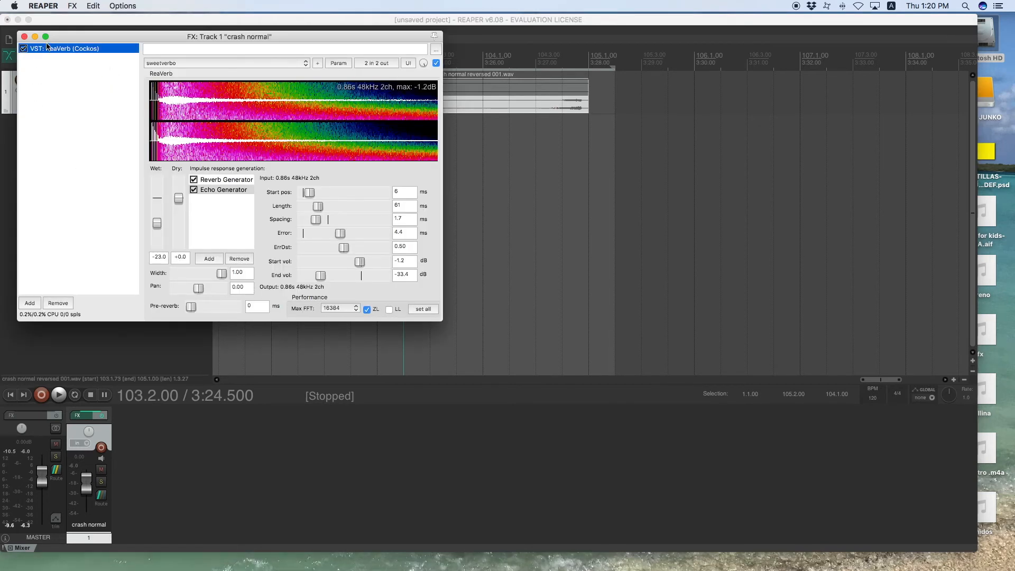
click(56, 303)
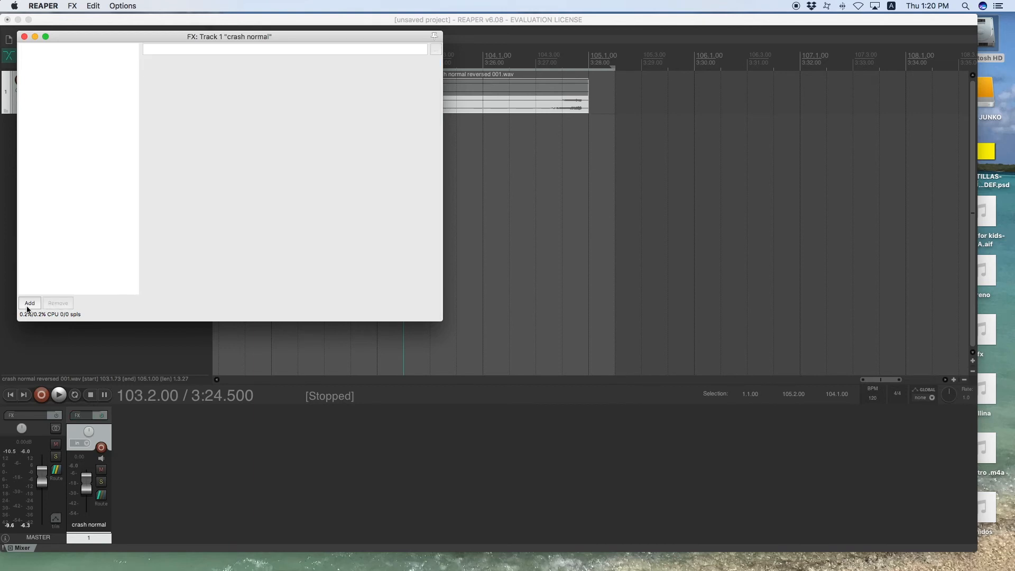
click(29, 303)
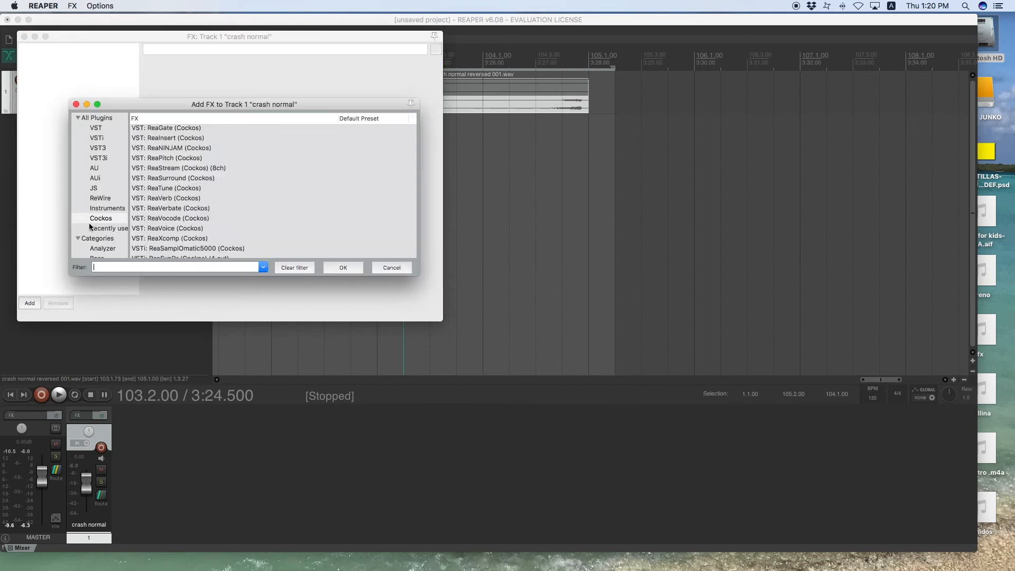
click(156, 158)
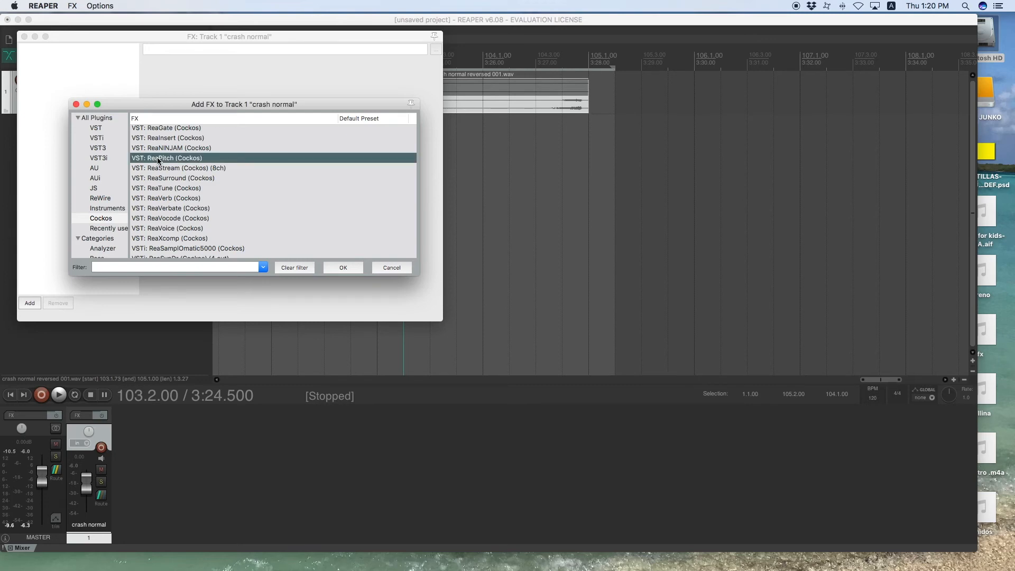
click(341, 268)
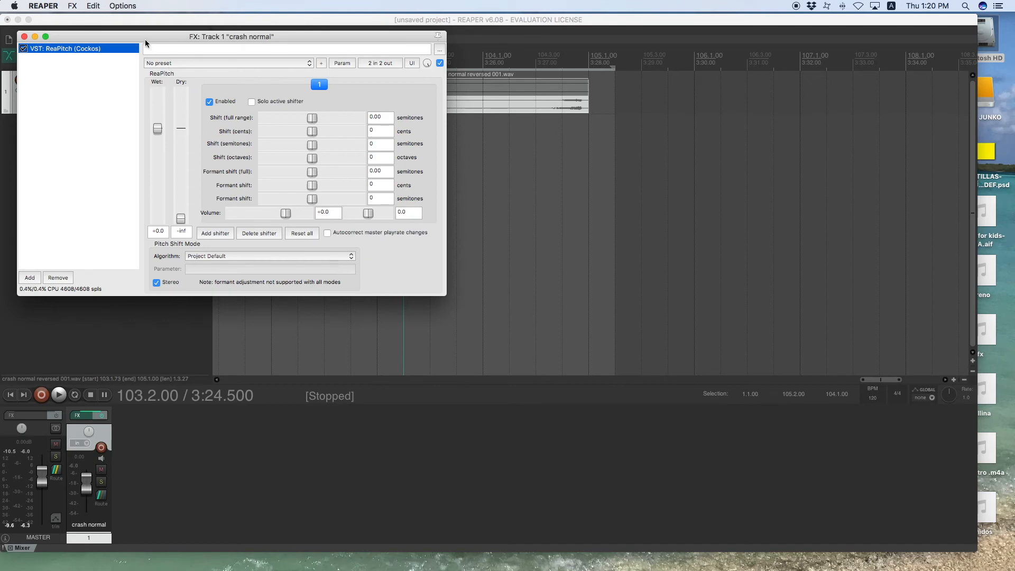
Move the effects window clear of the track, set ReaPitch's full-range shift to about 18.14 semitones and play the crash.
drag(145, 37, 174, 224)
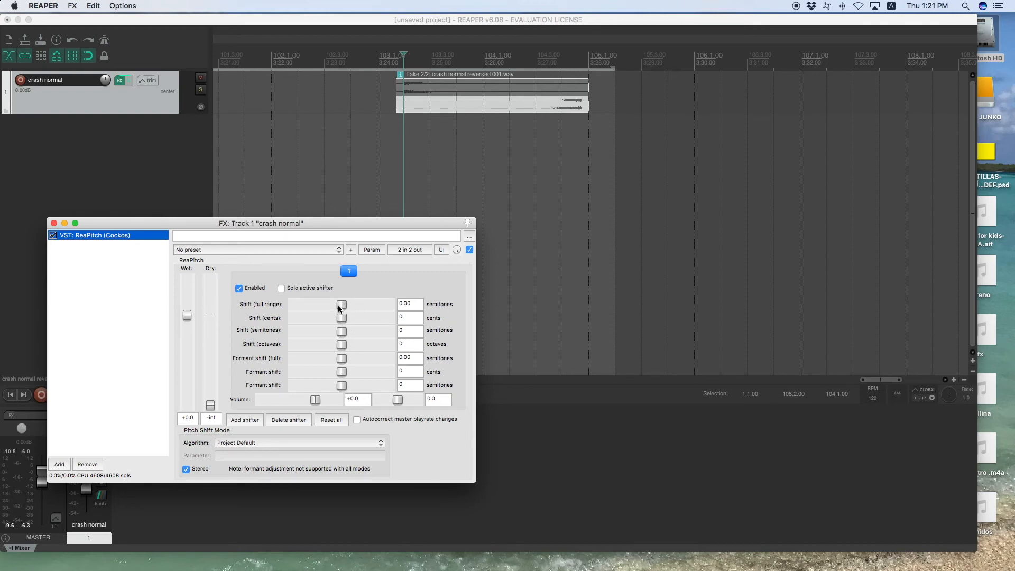
mouse_move(341, 305)
mouse_down()
mouse_move(358, 306)
mouse_move(342, 306)
mouse_up()
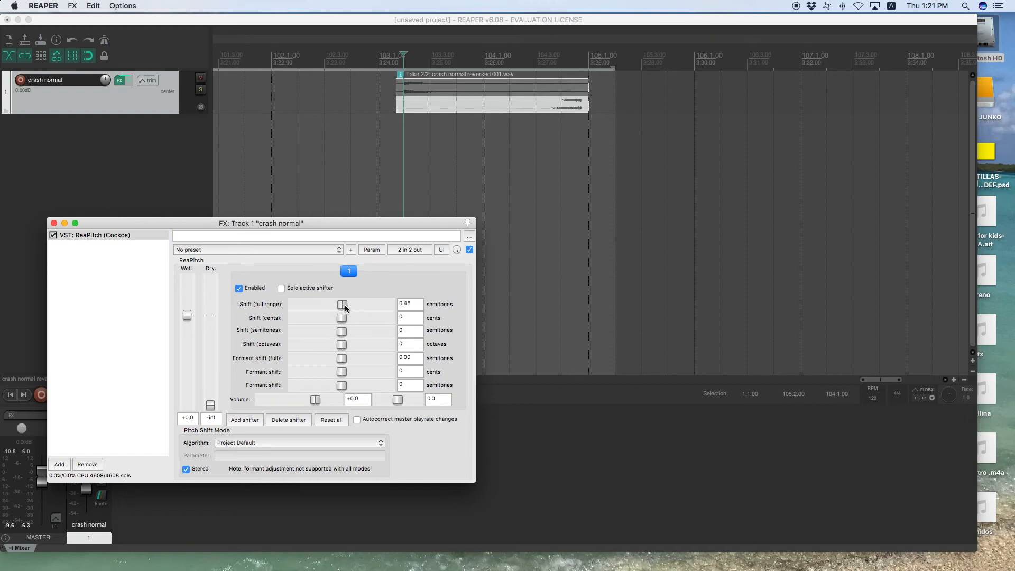
drag(342, 306, 379, 306)
key(space)
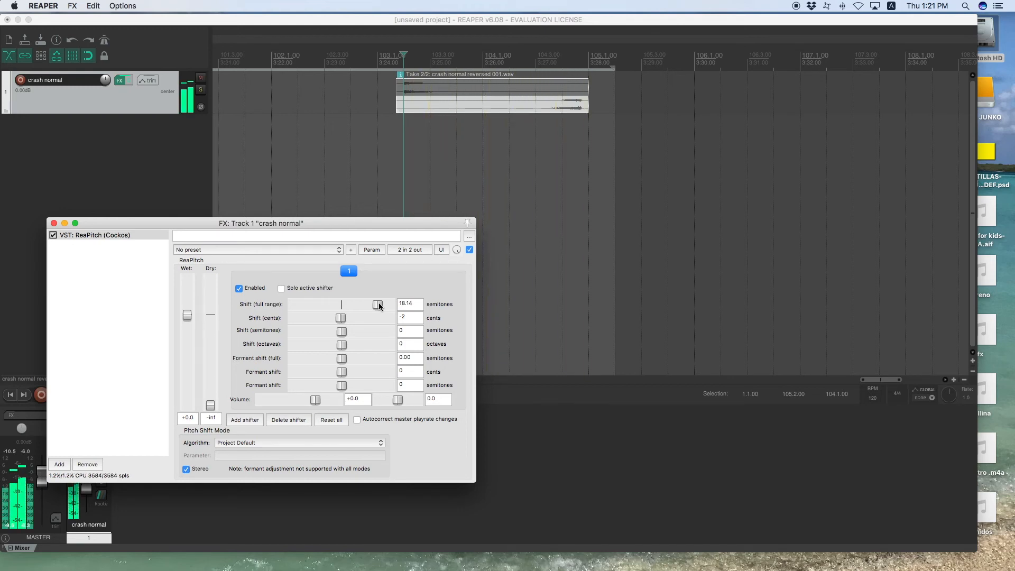
Audition the crash with ReaPitch pitched down, ending at a full-range shift of about -17.47 semitones, and close the effects window.
drag(380, 306, 310, 310)
key(space)
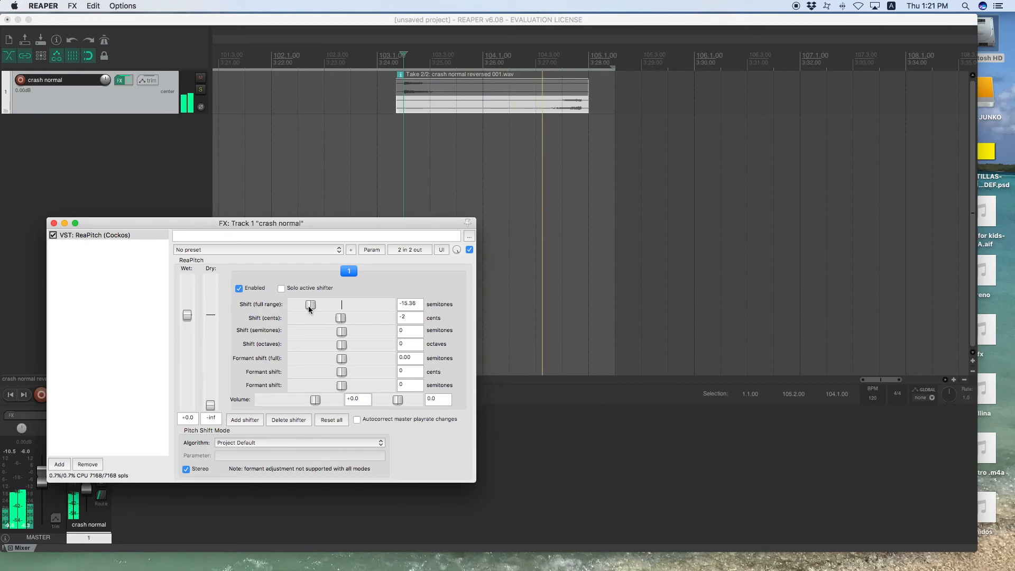
key(space)
drag(309, 309, 305, 311)
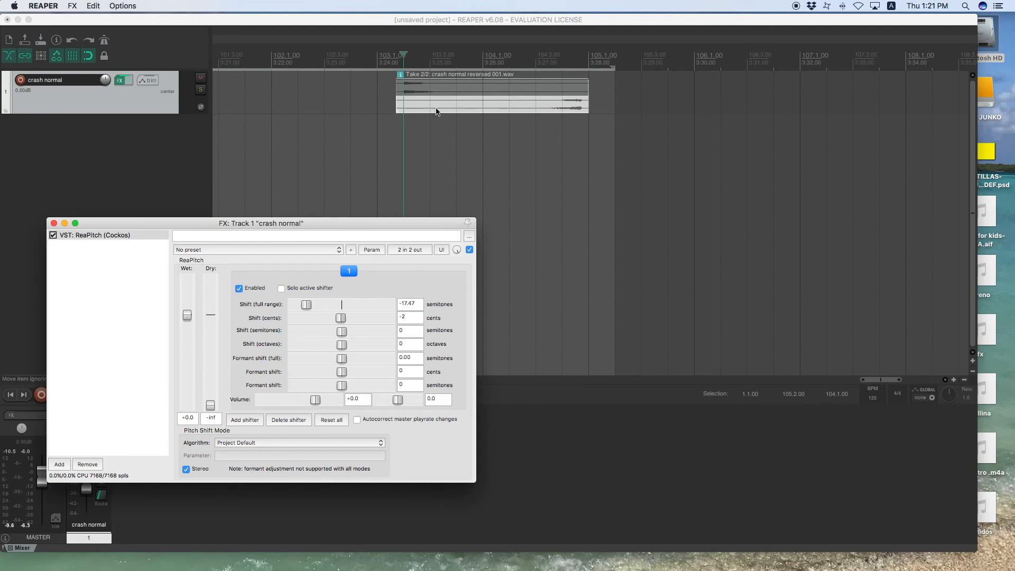
click(53, 223)
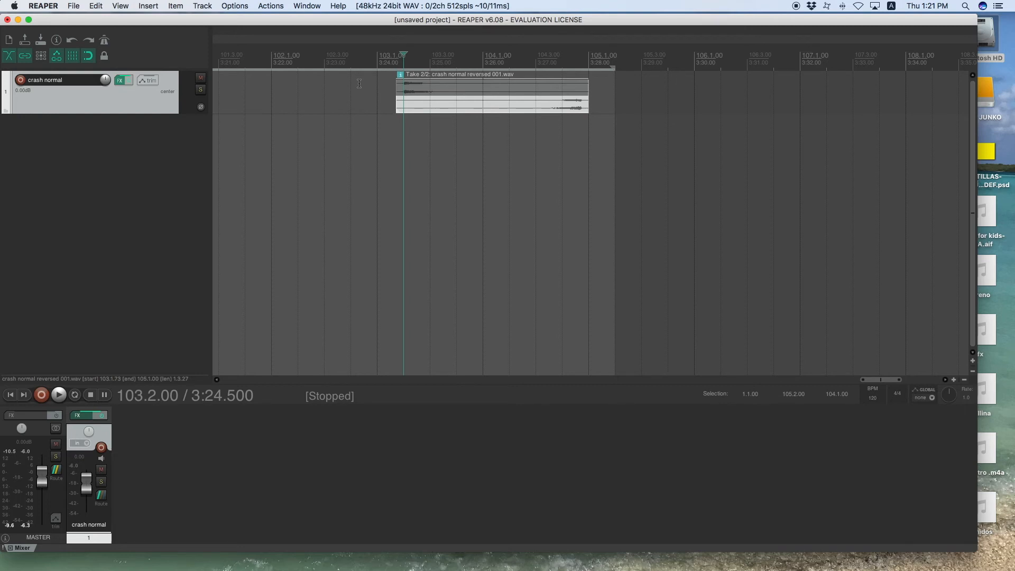
key(space)
right_click(448, 103)
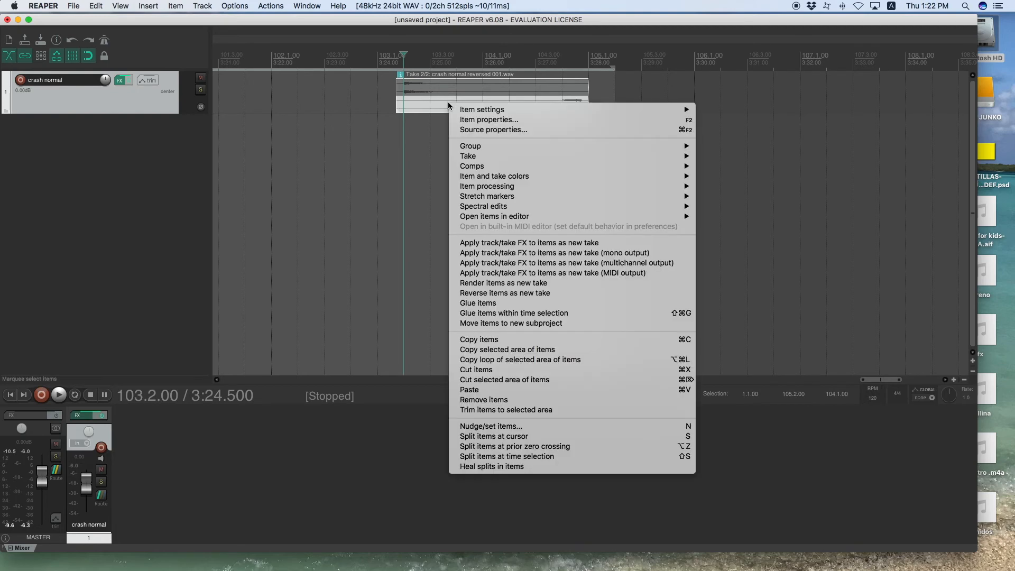
click(517, 294)
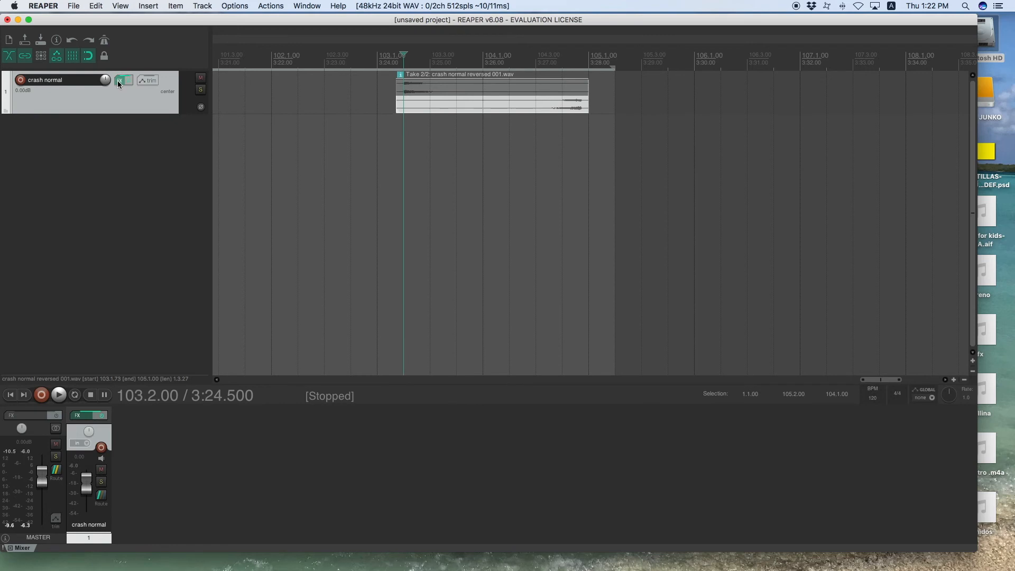
click(119, 83)
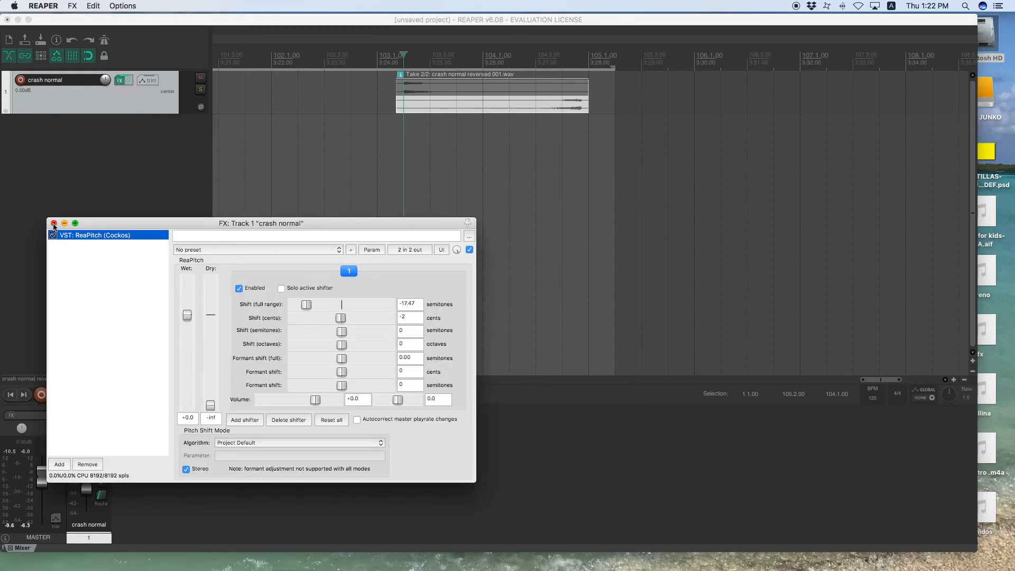
click(54, 225)
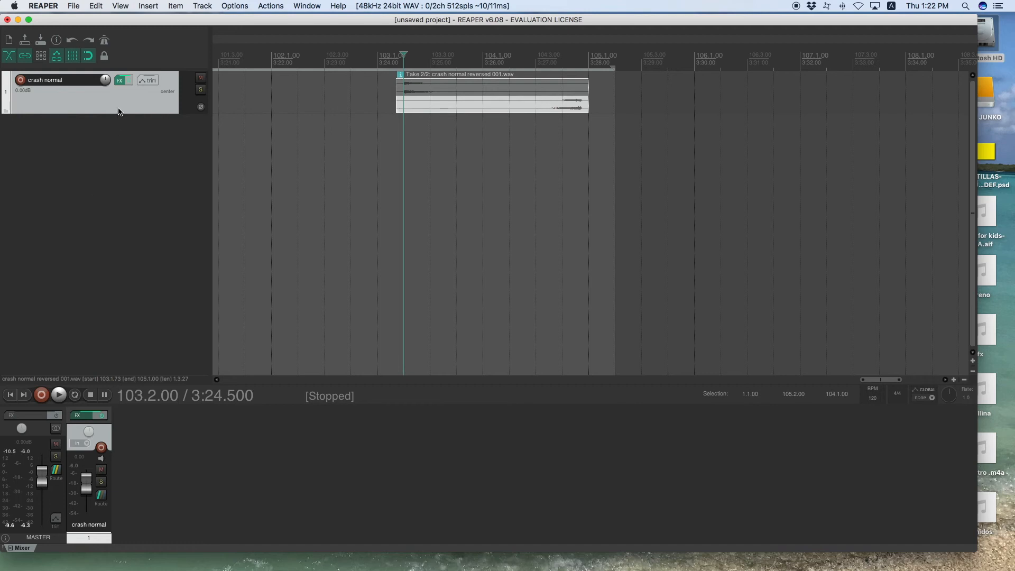
Delete the crash normal track from the project.
key(Delete)
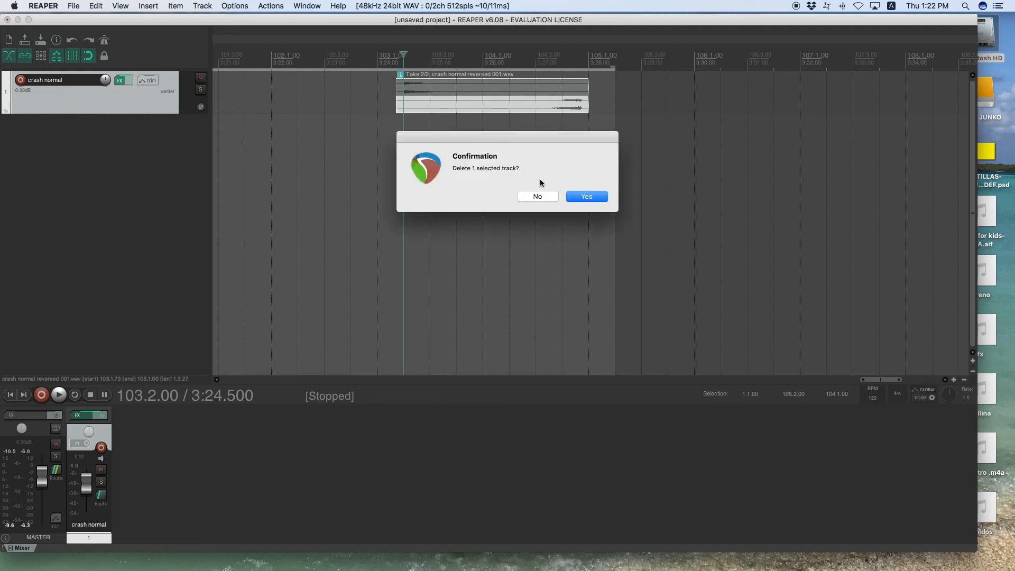
click(567, 196)
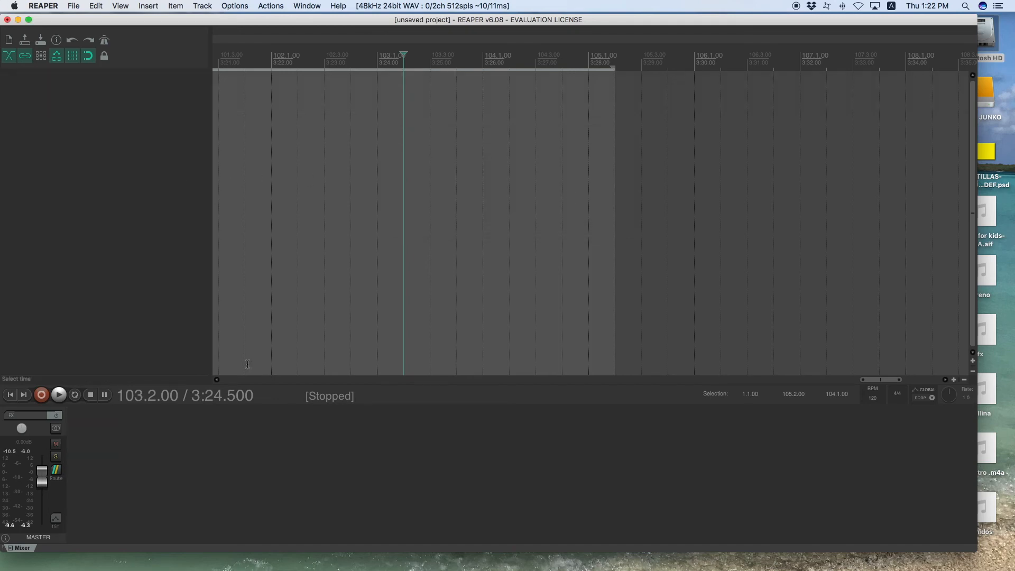
Switch to Finder and bring bike.wav from the Desktop folder fxs taller 11 into REAPER as a new track at the project start.
scroll(238, 380, left, 5)
drag(825, 379, 152, 379)
key(ctrl+Up)
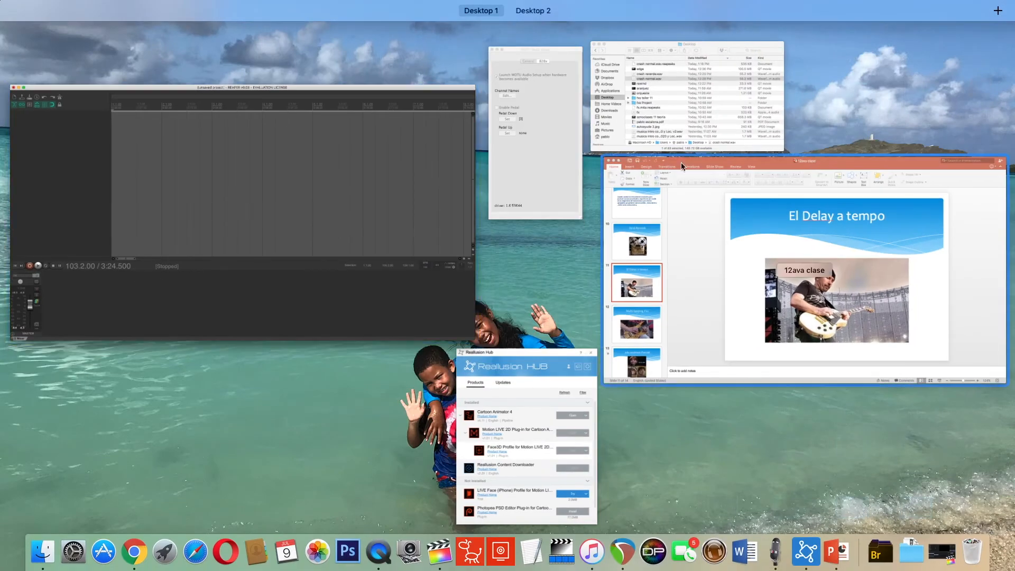
click(684, 100)
click(449, 213)
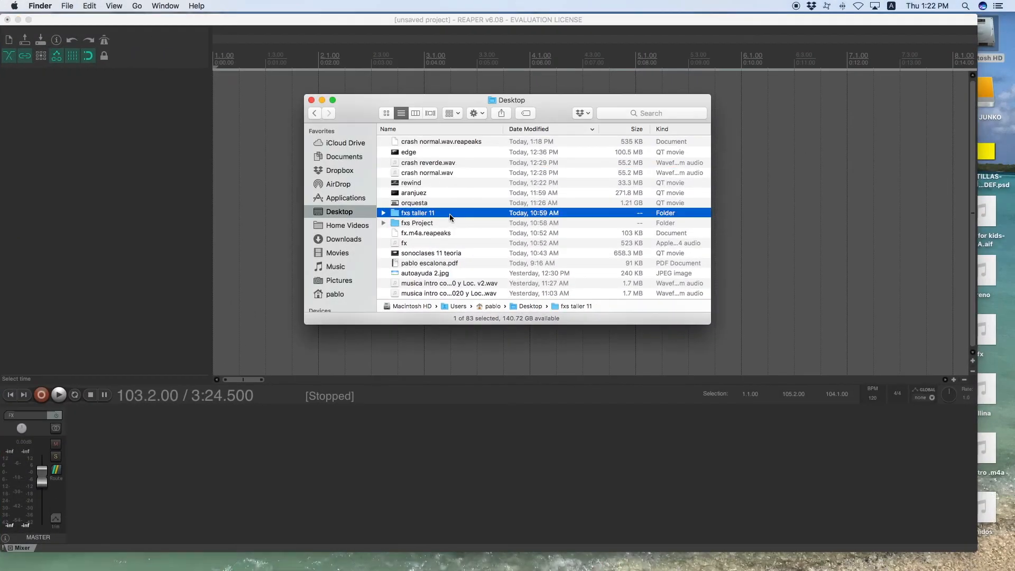
double_click(449, 213)
click(391, 141)
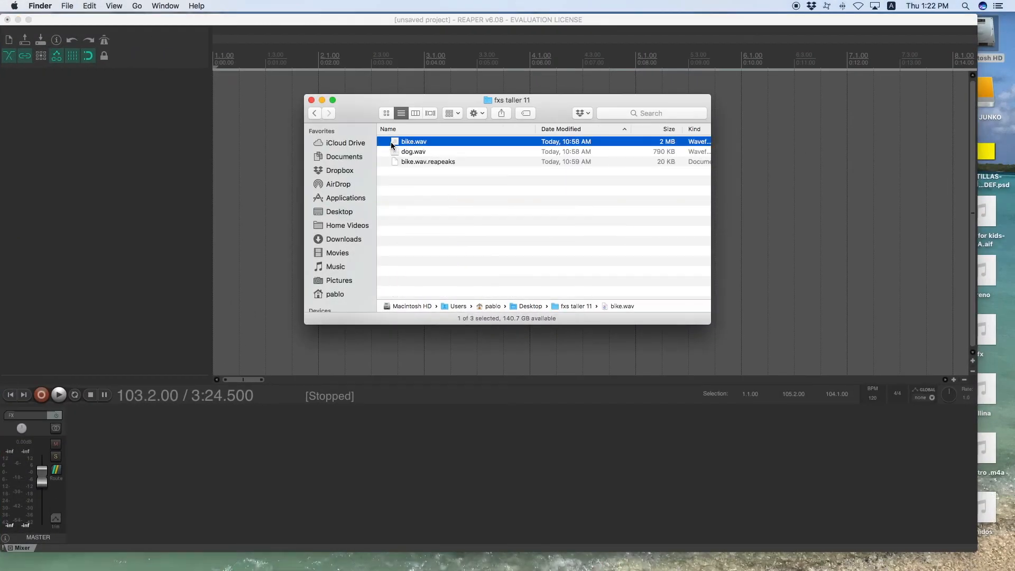
drag(391, 142, 233, 73)
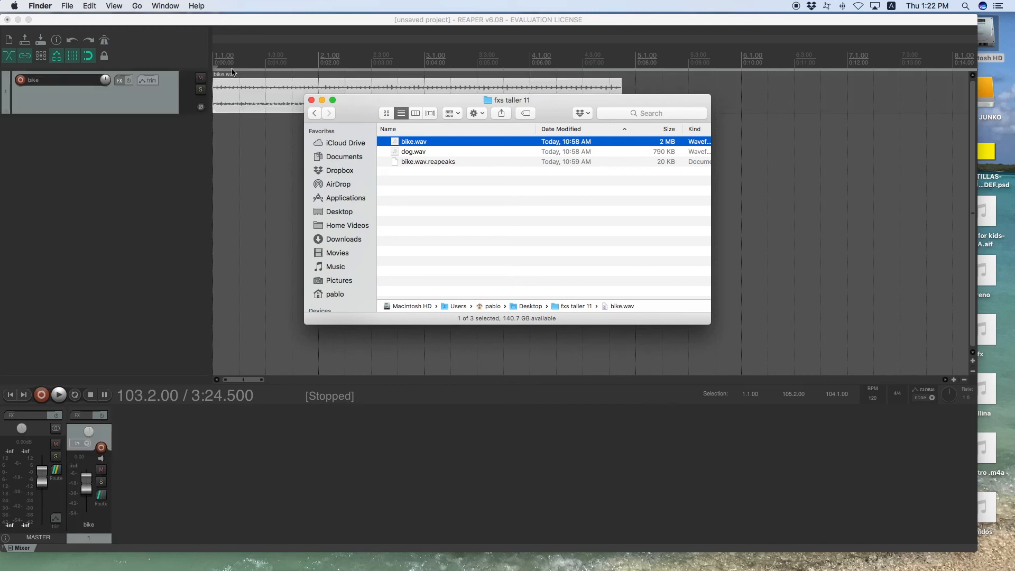
click(232, 73)
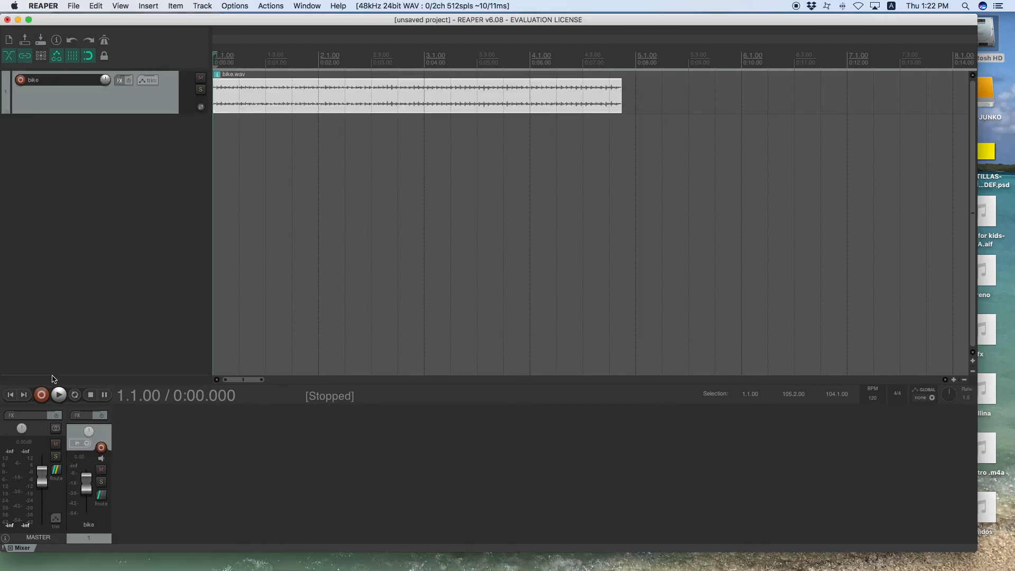
Play the bike clip and give it a fade-out running from about 5 seconds to the clip's end.
click(58, 395)
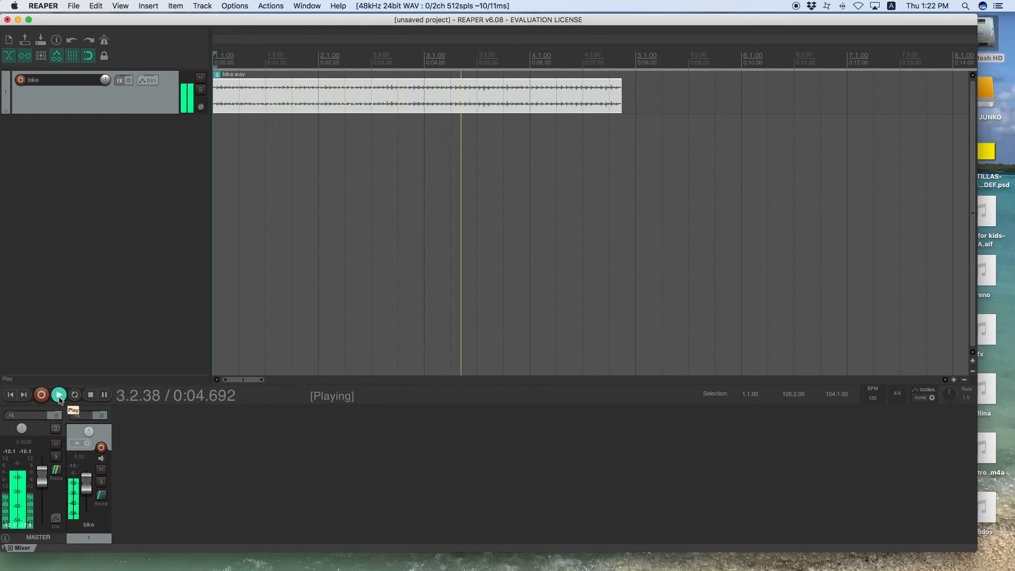
click(60, 395)
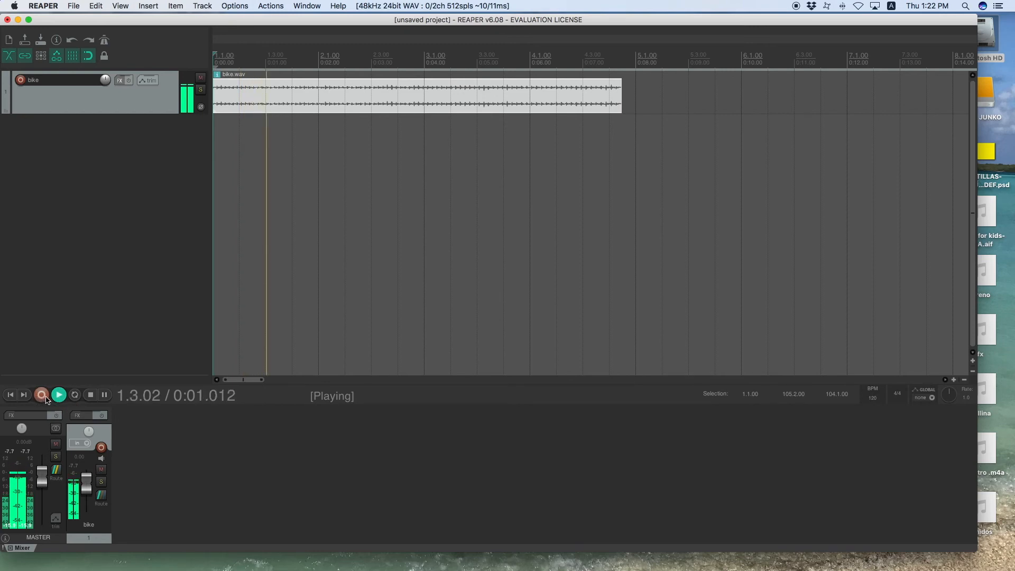
click(92, 396)
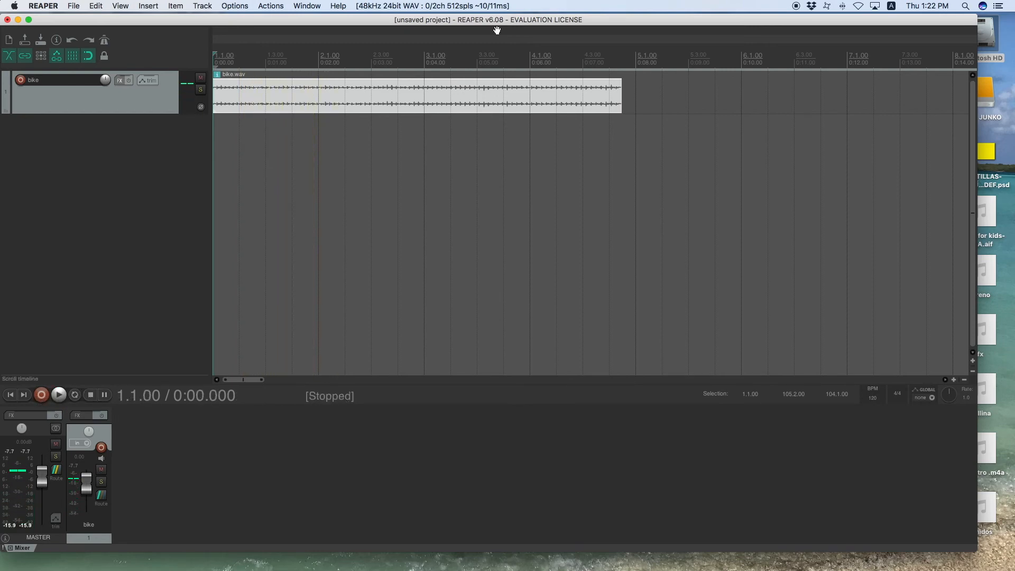
drag(621, 81, 473, 80)
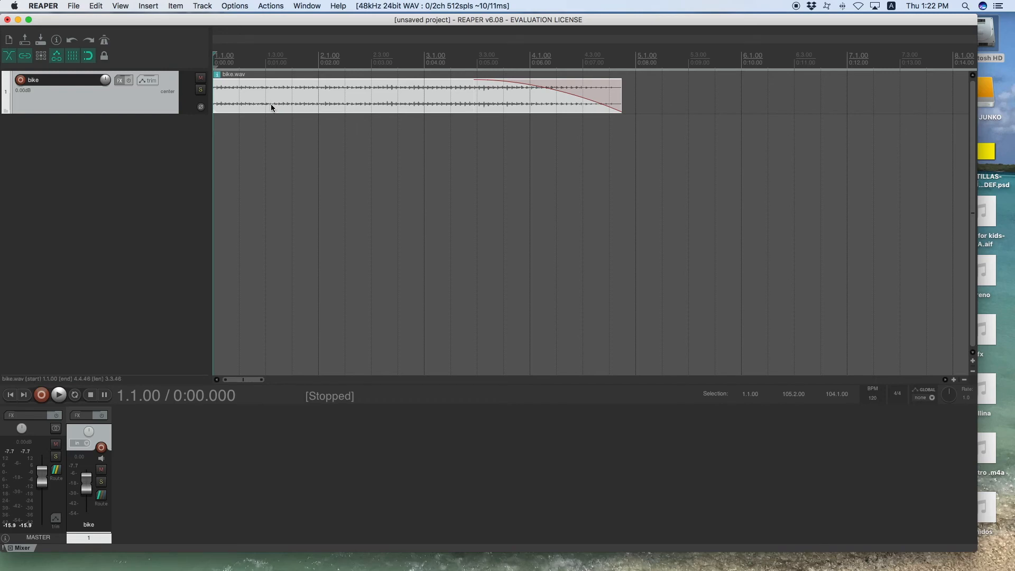
Add ReaPitch (Cockos) to the bike track, set its full-range shift to about -20.69 semitones and listen to the clip.
click(117, 81)
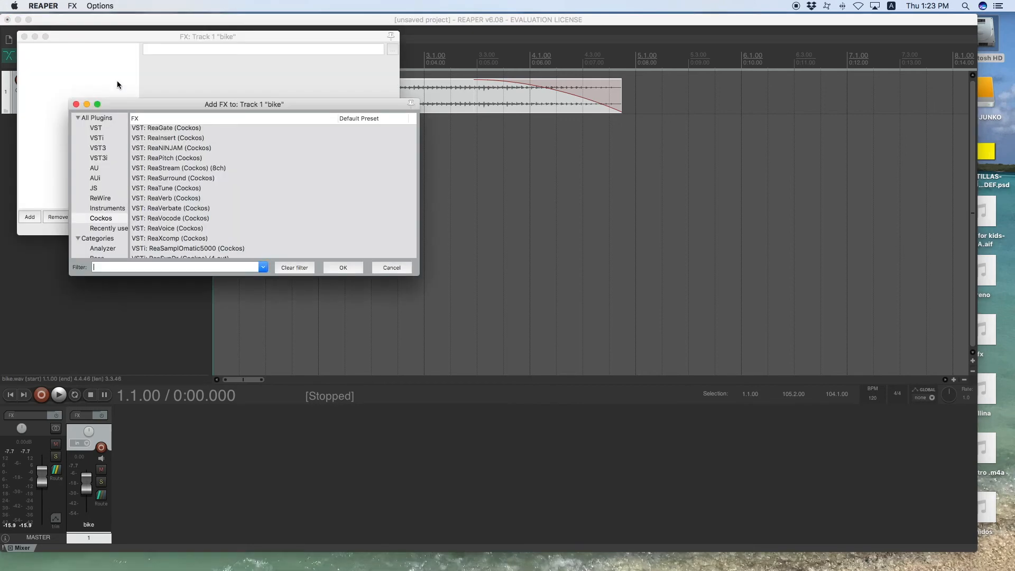
double_click(157, 158)
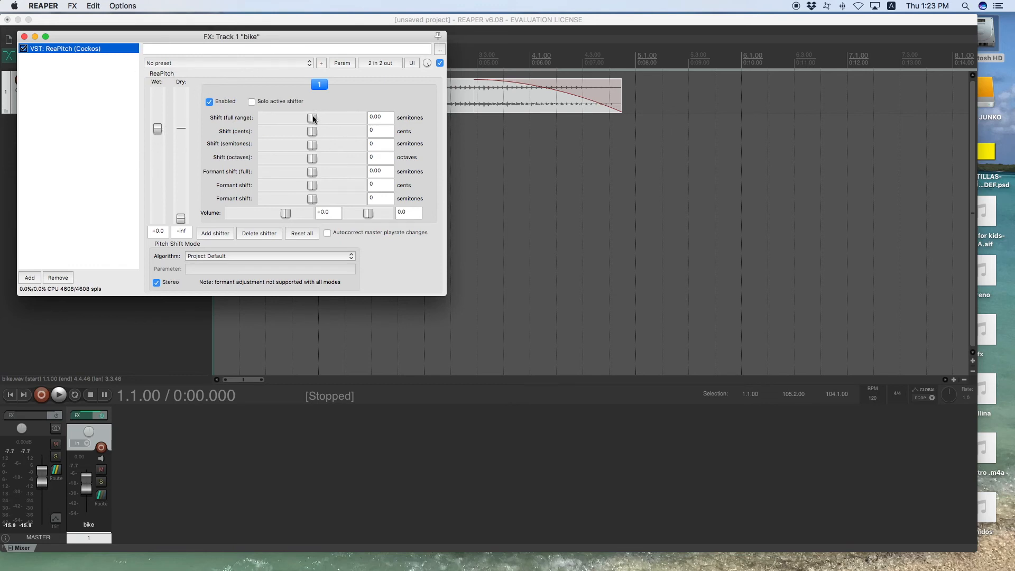
drag(313, 120, 268, 121)
key(space)
key(space)
key(space)
key(space)
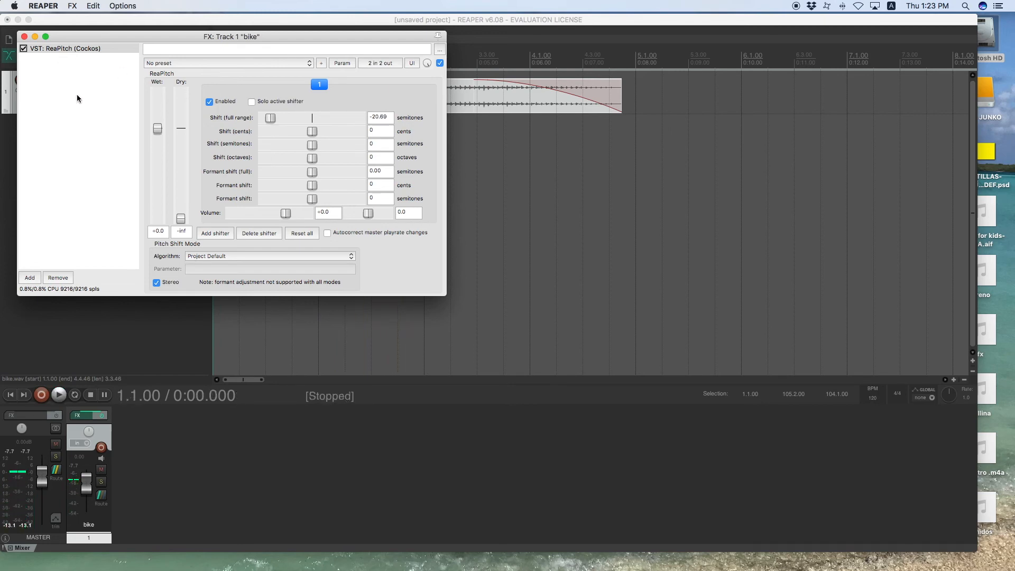
click(23, 37)
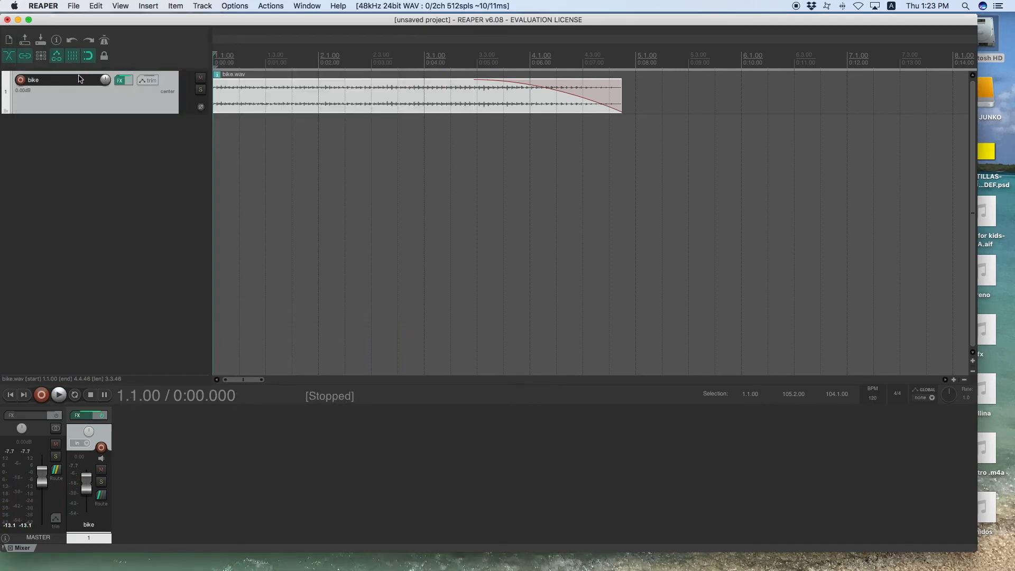
Add ReaEQ (Cockos) after ReaPitch in the bike track's effects chain.
click(119, 81)
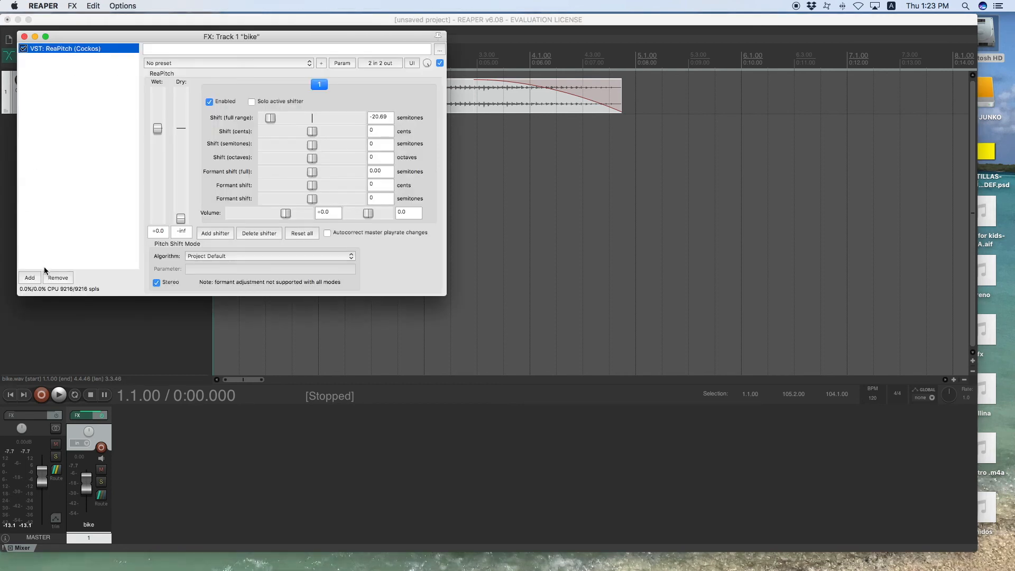
click(30, 278)
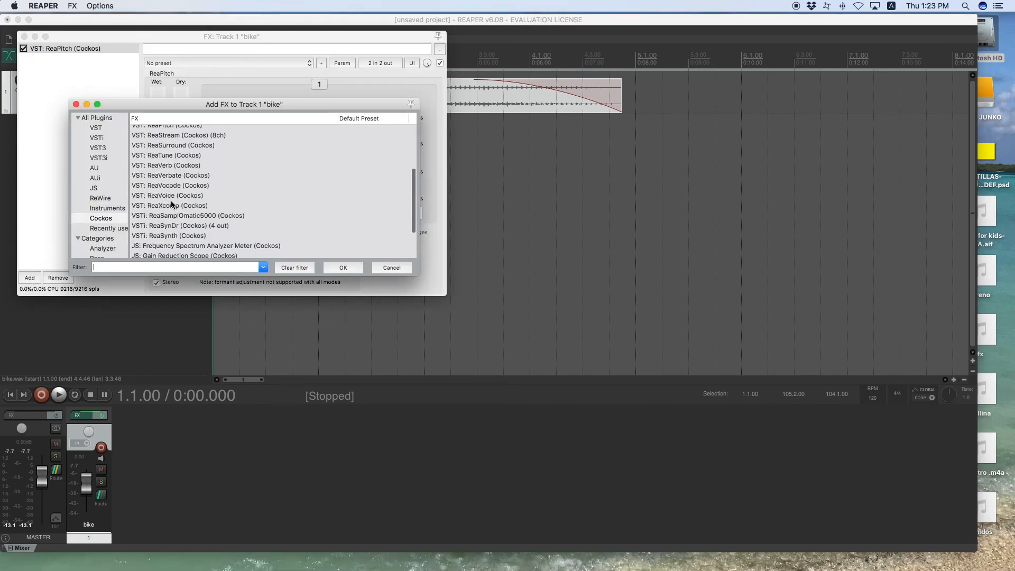
scroll(172, 205, down, 3)
scroll(172, 204, up, 5)
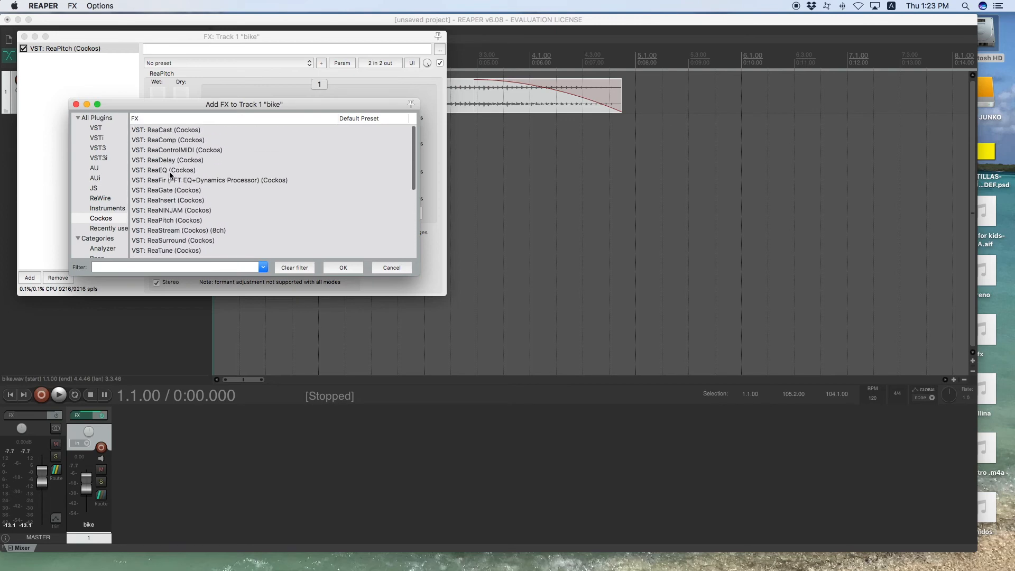
scroll(172, 182, down, 3)
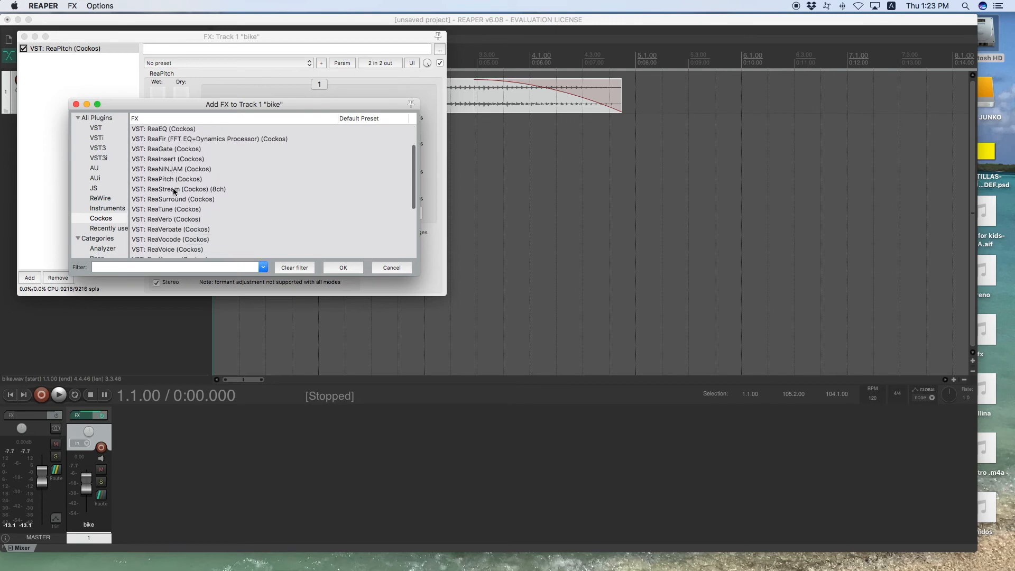
scroll(173, 192, down, 5)
scroll(170, 194, up, 8)
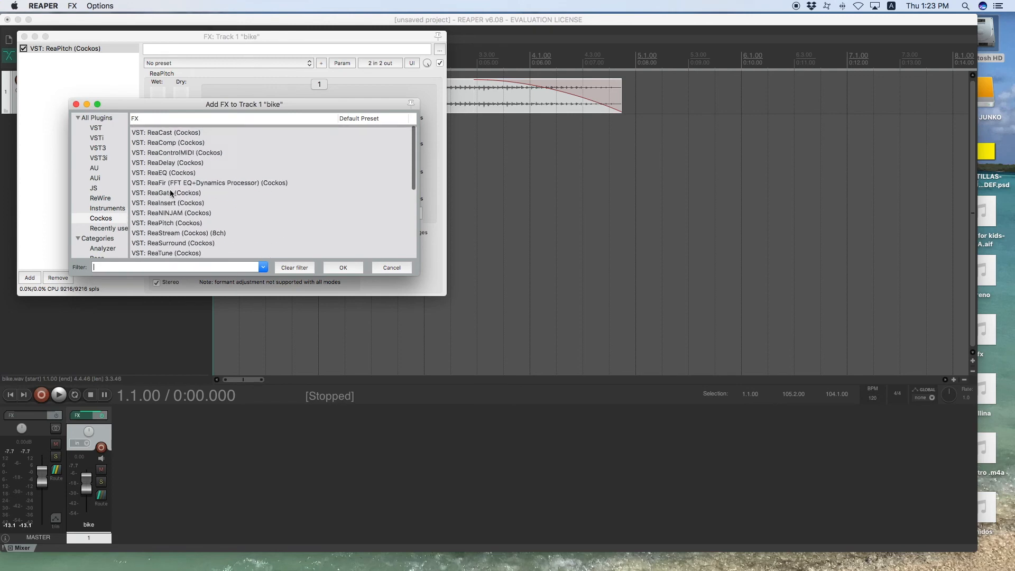
scroll(170, 193, down, 1)
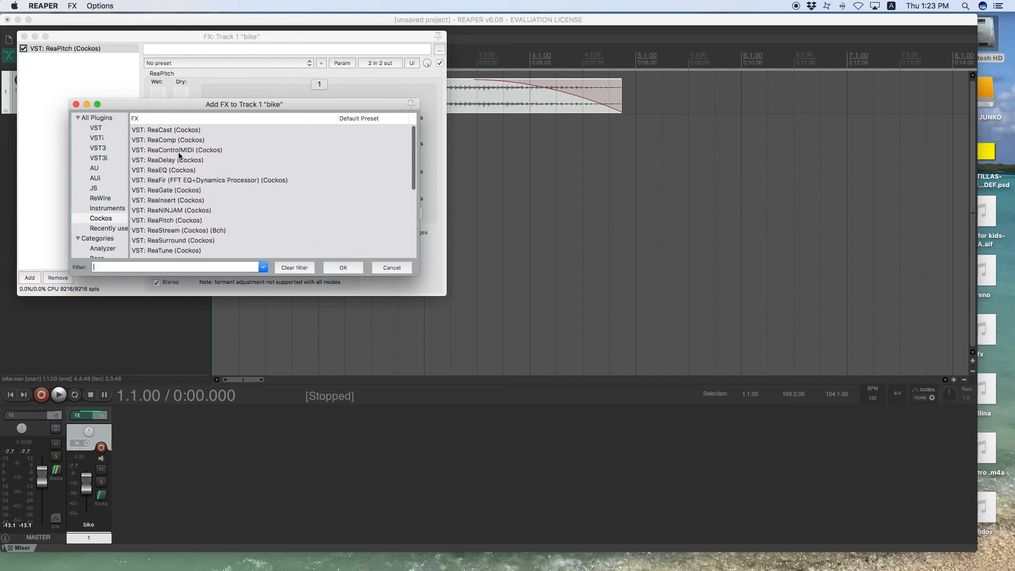
double_click(167, 171)
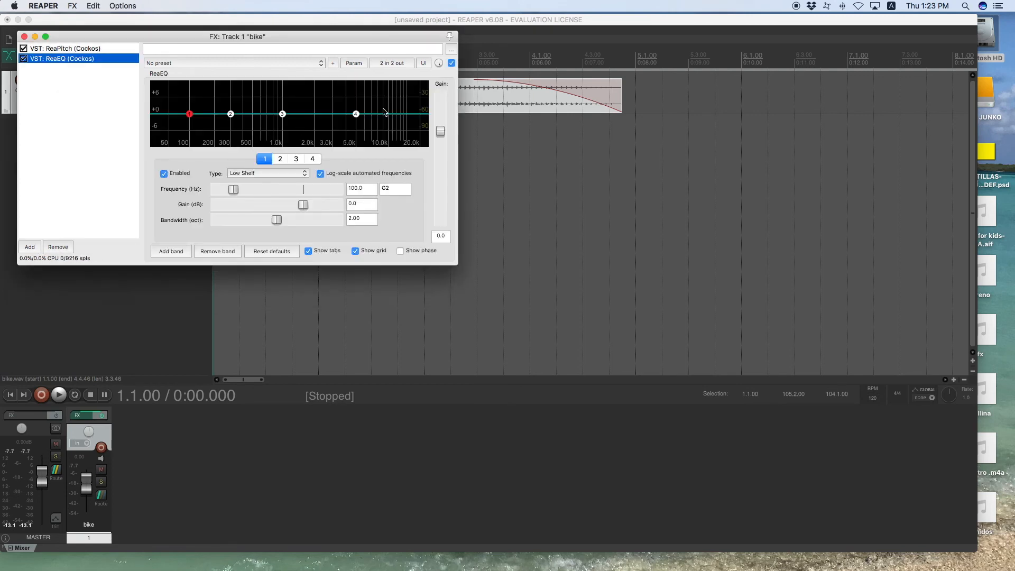
Set ReaEQ's high shelf band 4 to about 1419.4 Hz with -inf gain, play the clip and close the effects window.
drag(356, 113, 301, 151)
key(space)
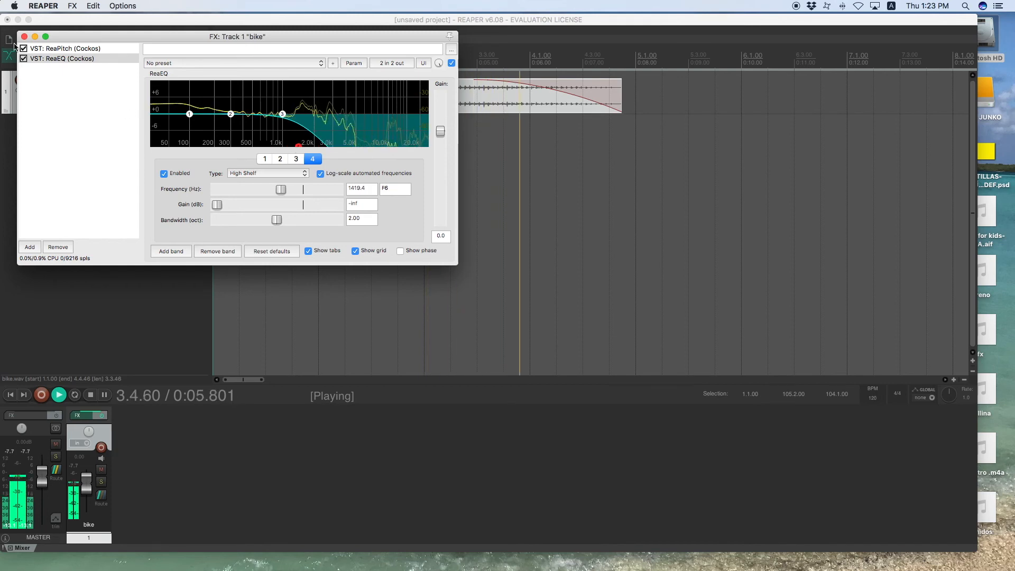
click(23, 37)
key(space)
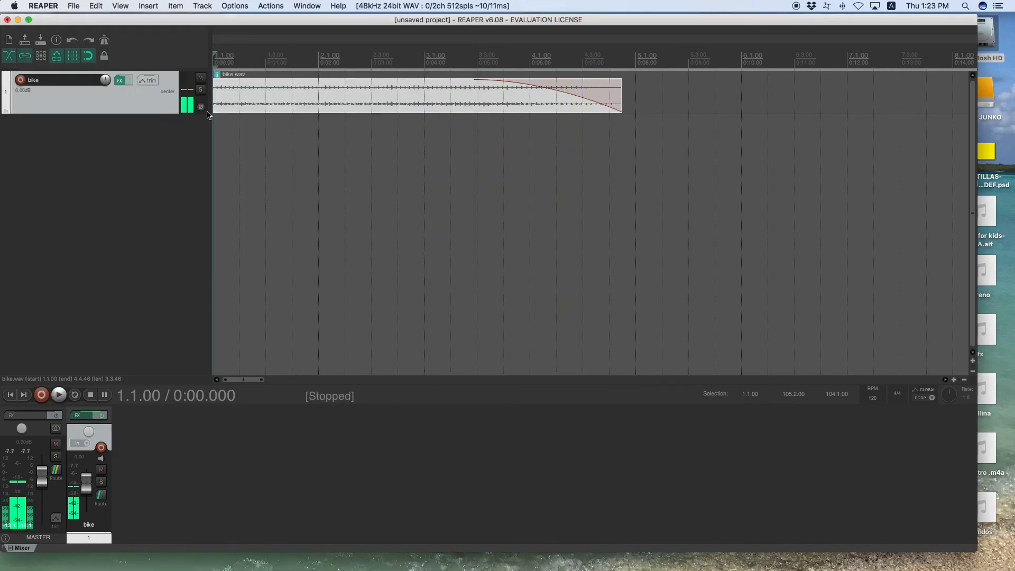
Set the project tempo to 70 BPM to slow down the bike clip.
click(257, 77)
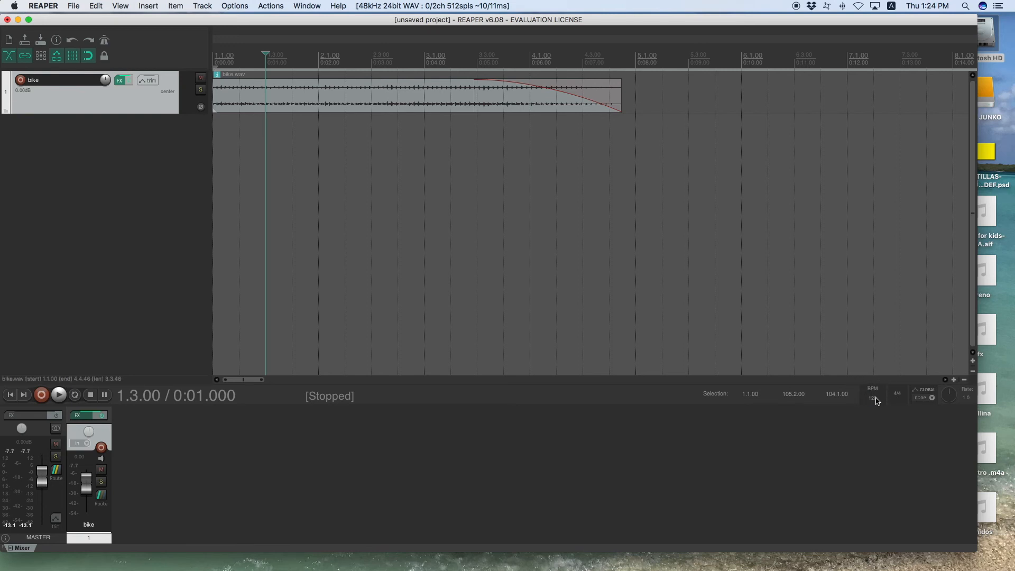
click(874, 399)
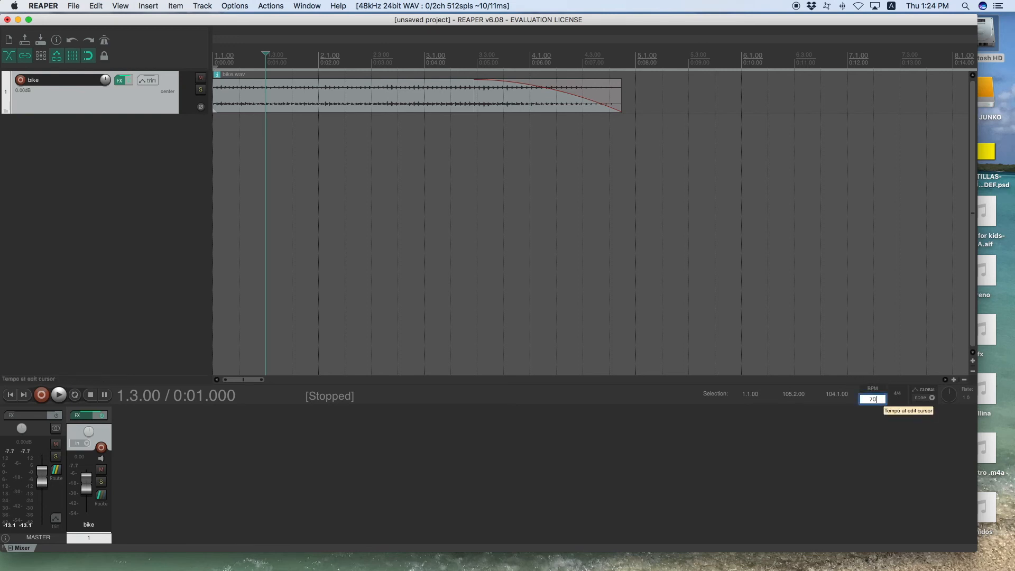
key(Return)
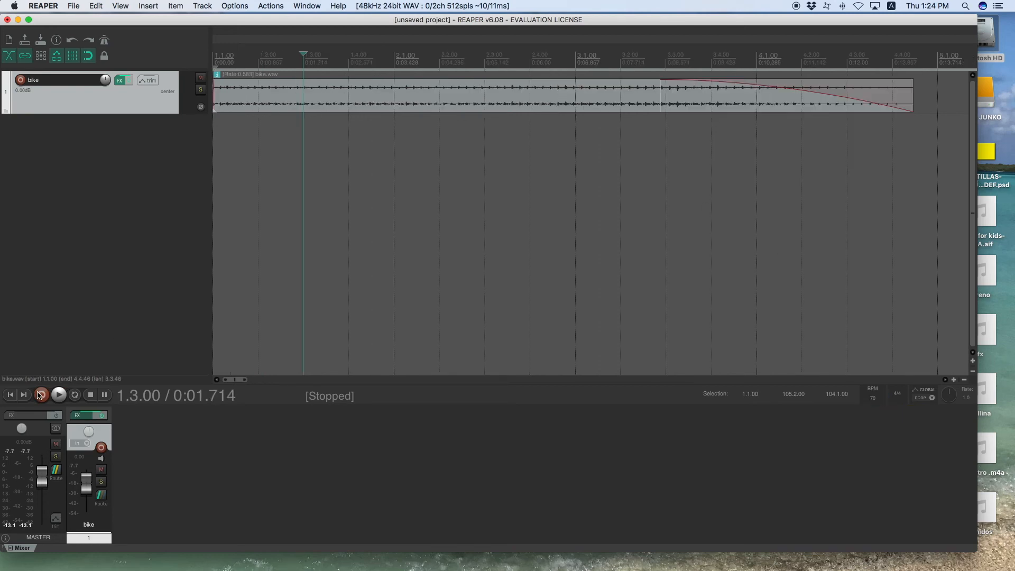
Raise the bike track's volume slightly and play the slowed clip from the project start.
click(11, 395)
drag(84, 481, 84, 474)
click(60, 396)
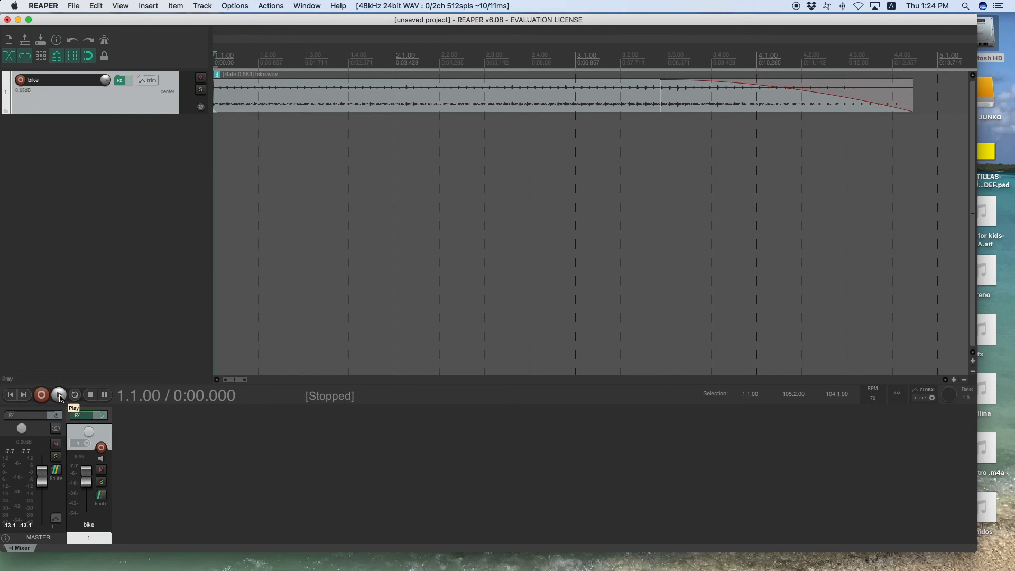
Raise the bike track's volume to 12 dB and play the clip again from the project start.
drag(90, 480, 89, 473)
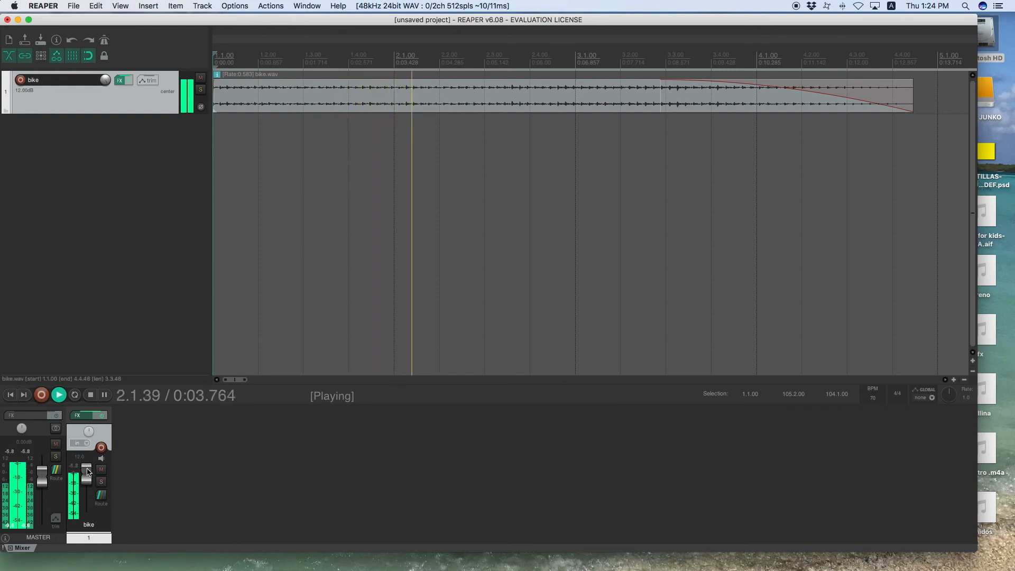
click(89, 397)
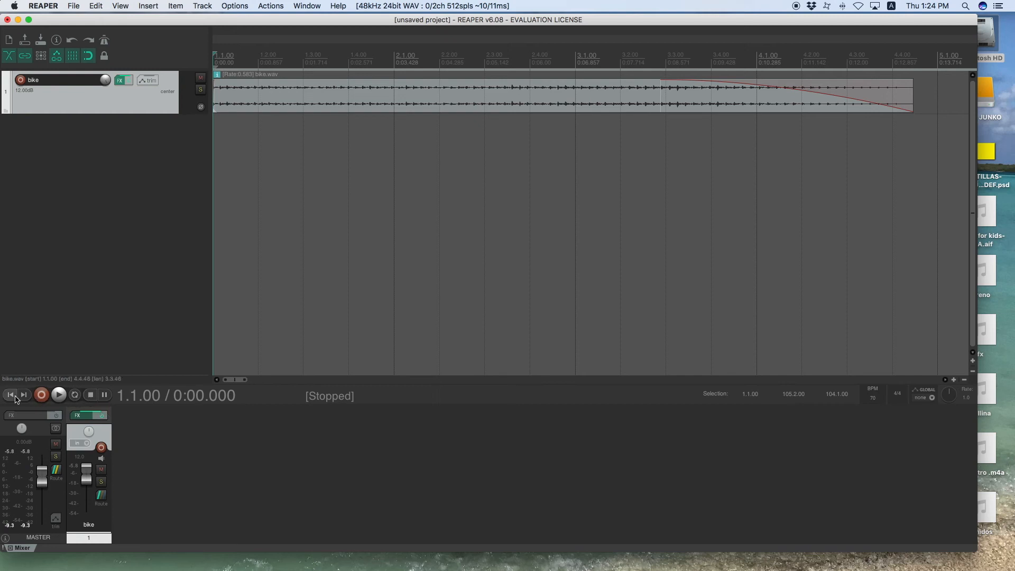
click(60, 399)
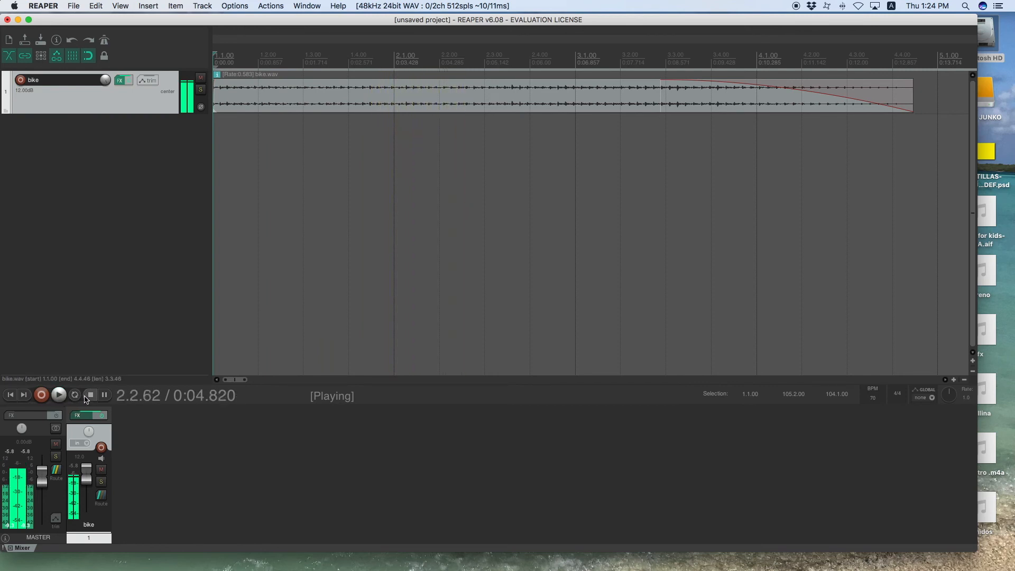
click(90, 394)
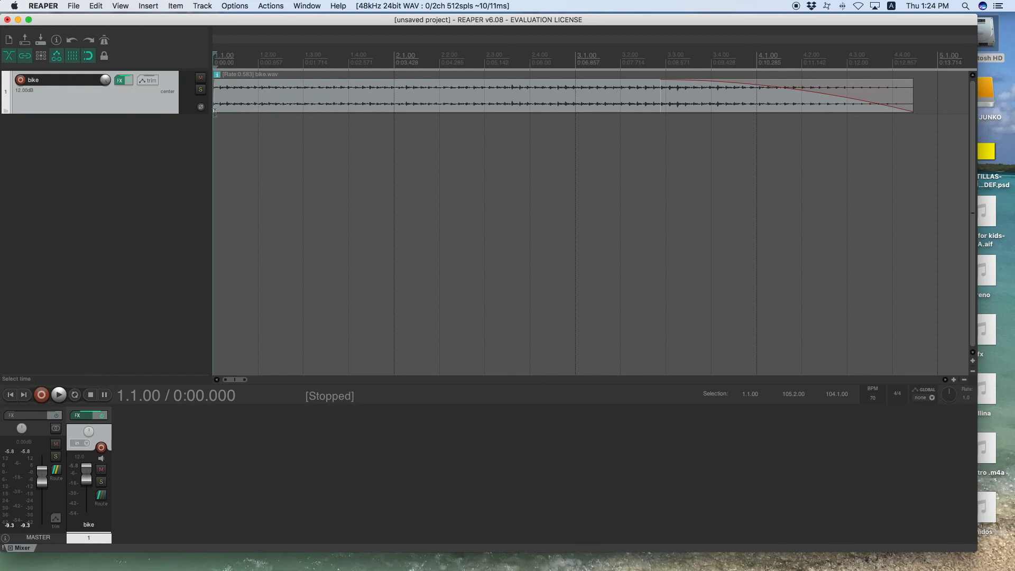
In the bike track's ReaEQ, lower band 3 to about 597 Hz and the high shelf band 4 to about 534.1 Hz.
click(120, 82)
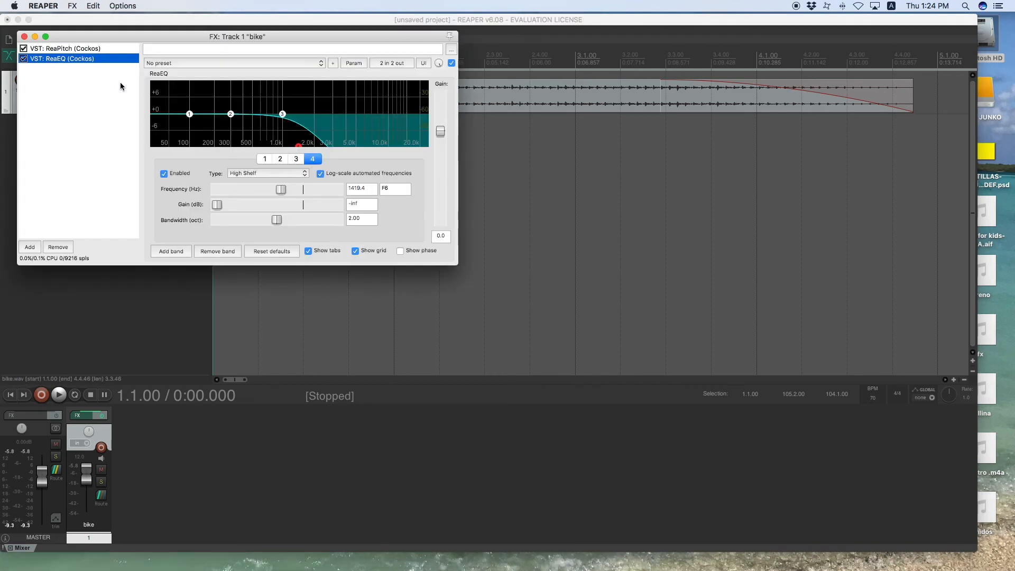
drag(282, 113, 260, 113)
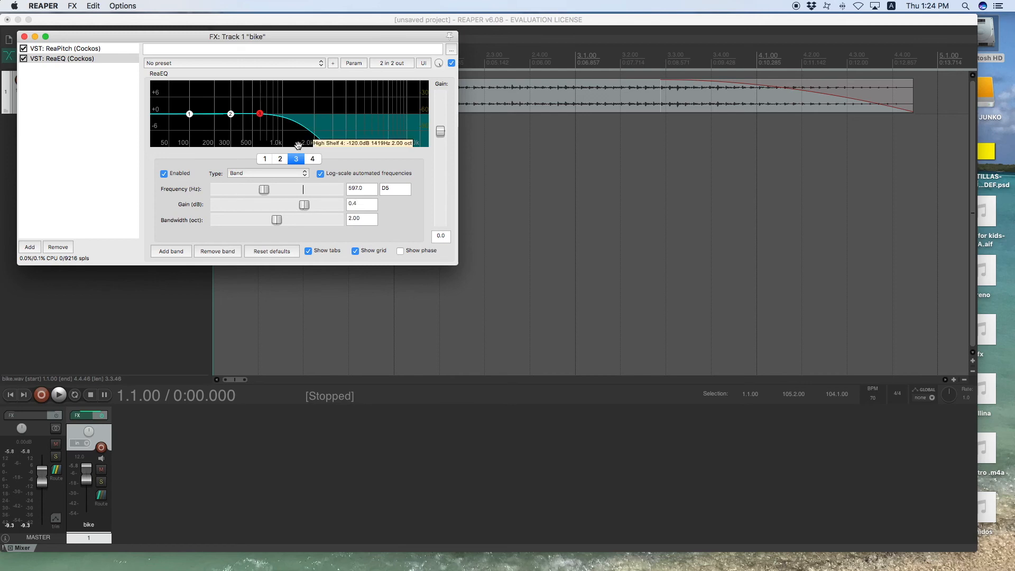
drag(296, 146, 254, 144)
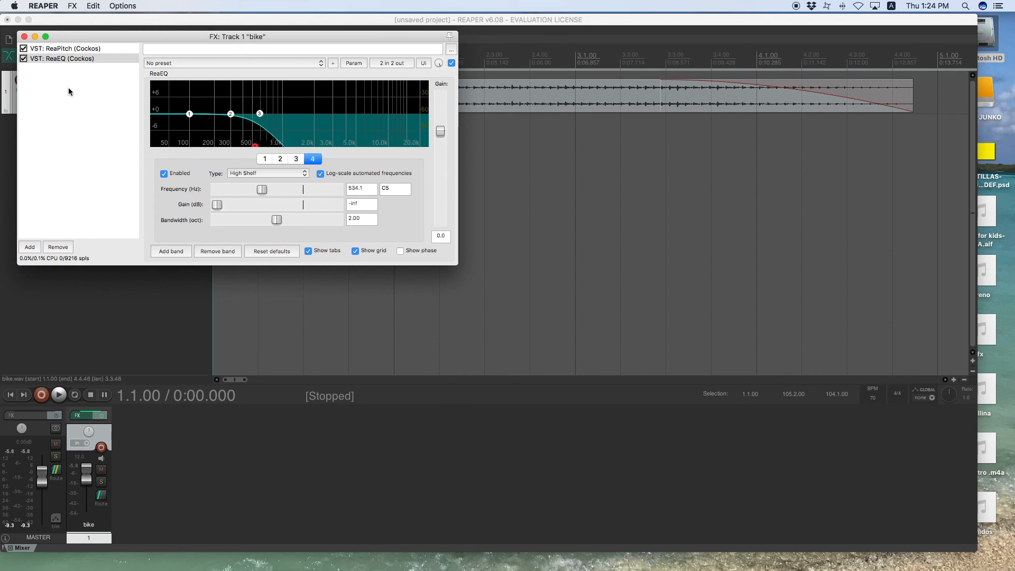
Add ReaVerb (Cockos) after ReaEQ on the bike track and load its sweetverbo preset.
click(31, 247)
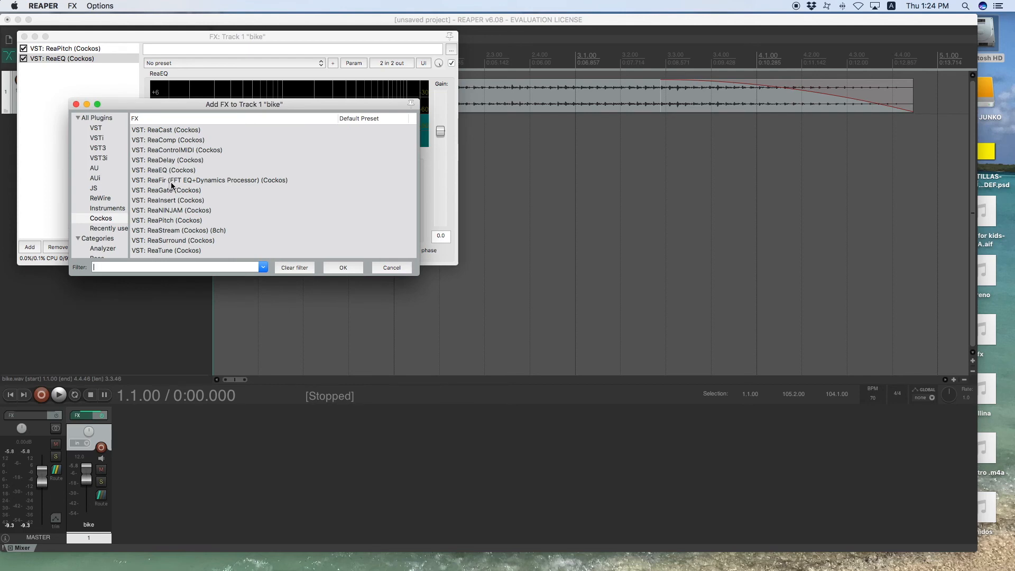
scroll(171, 186, down, 3)
double_click(175, 225)
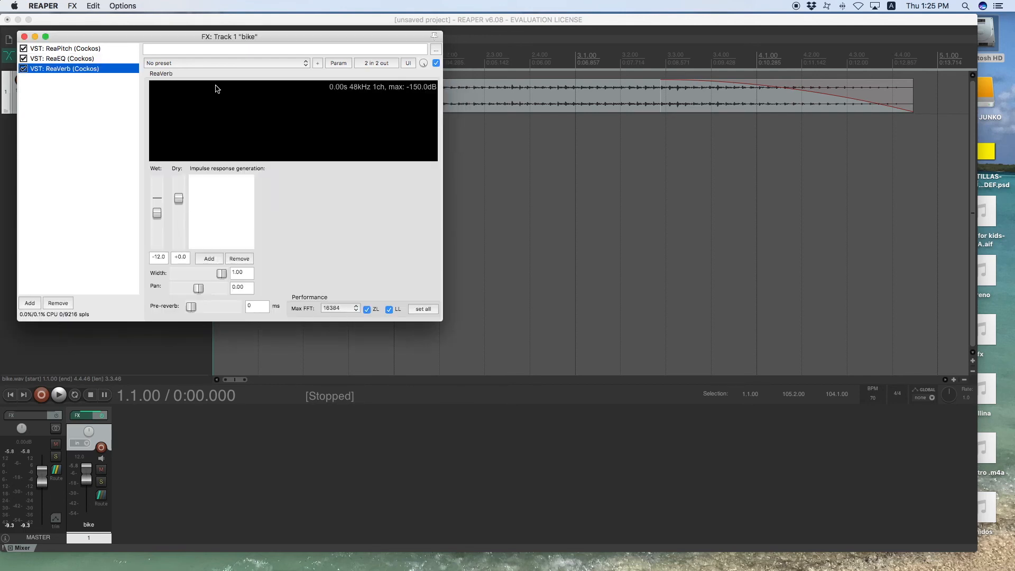
click(215, 63)
click(212, 79)
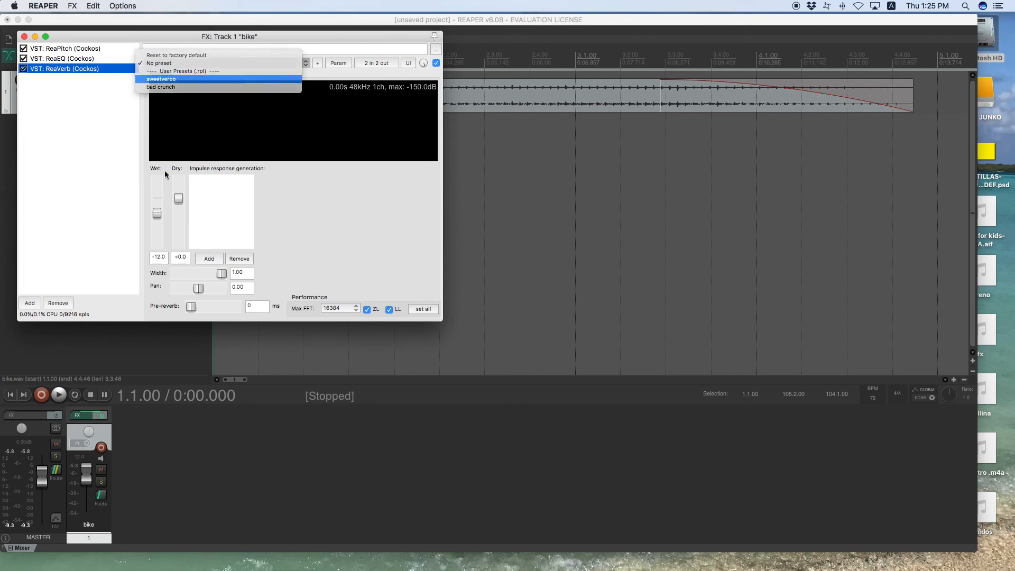
Lower ReaVerb's wet level to about -37 dB while previewing the bike clip.
drag(156, 213, 158, 236)
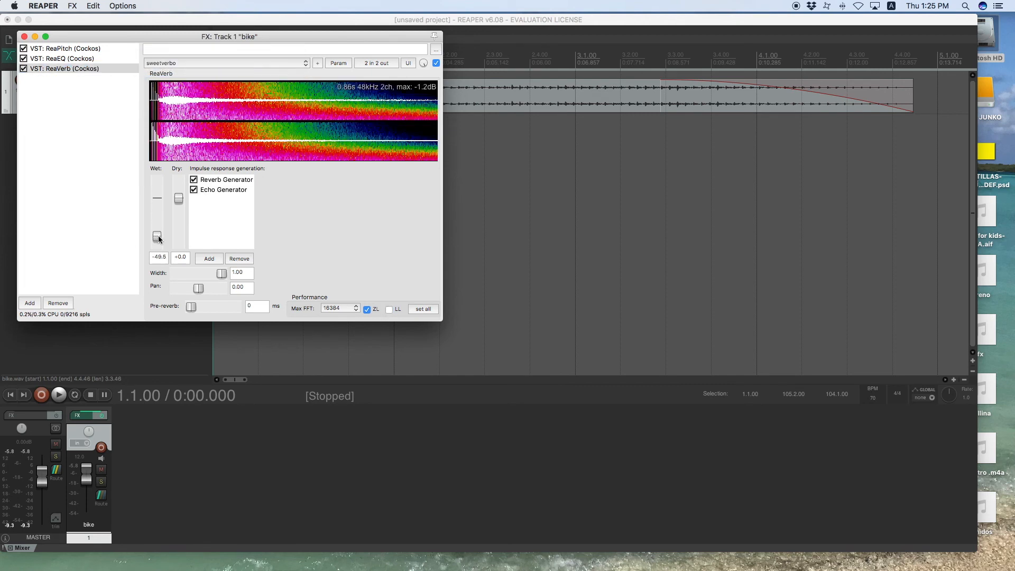
key(space)
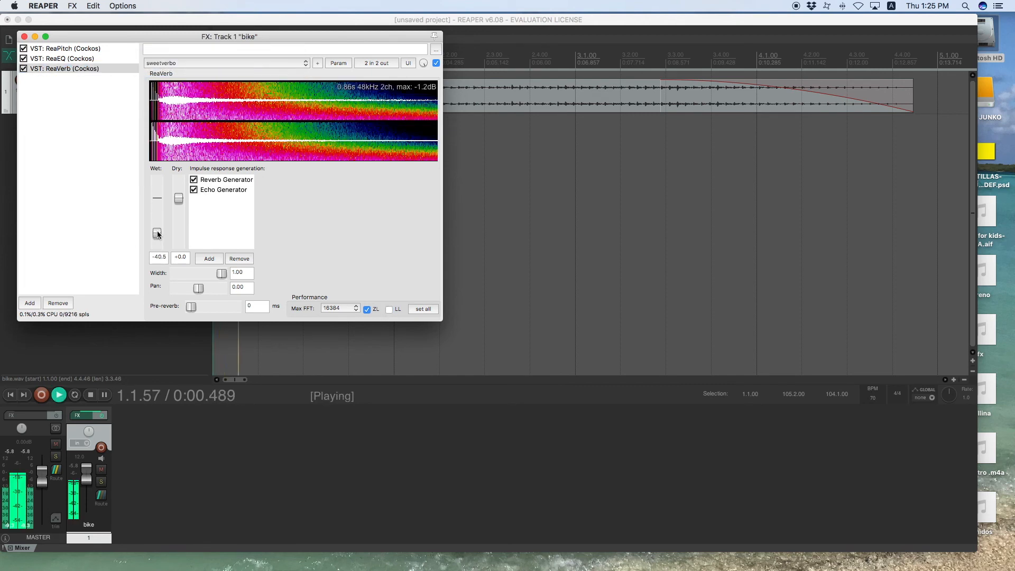
drag(157, 230, 156, 229)
key(space)
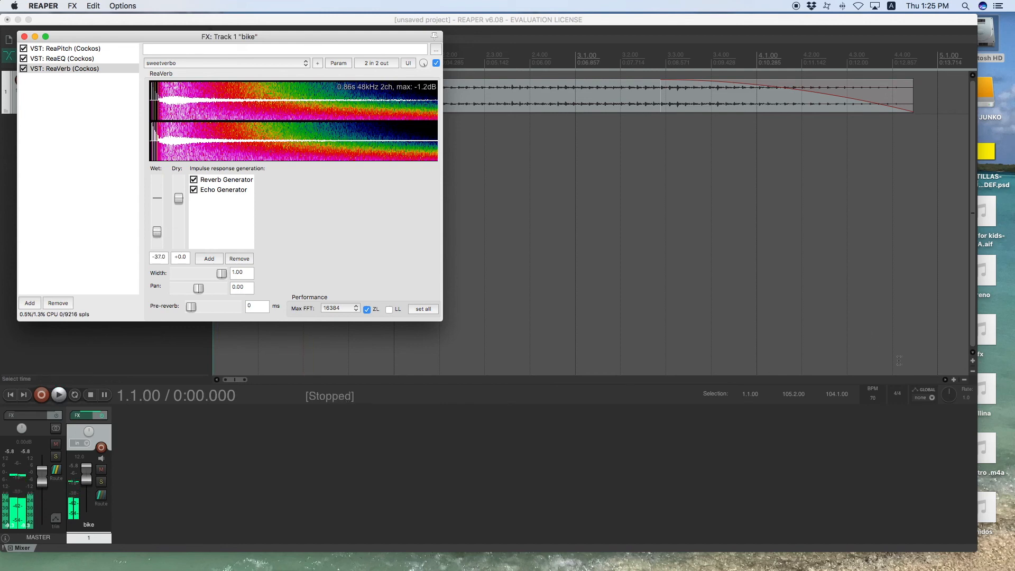
Set the project tempo to 30 BPM and play the slowed bike clip.
click(873, 398)
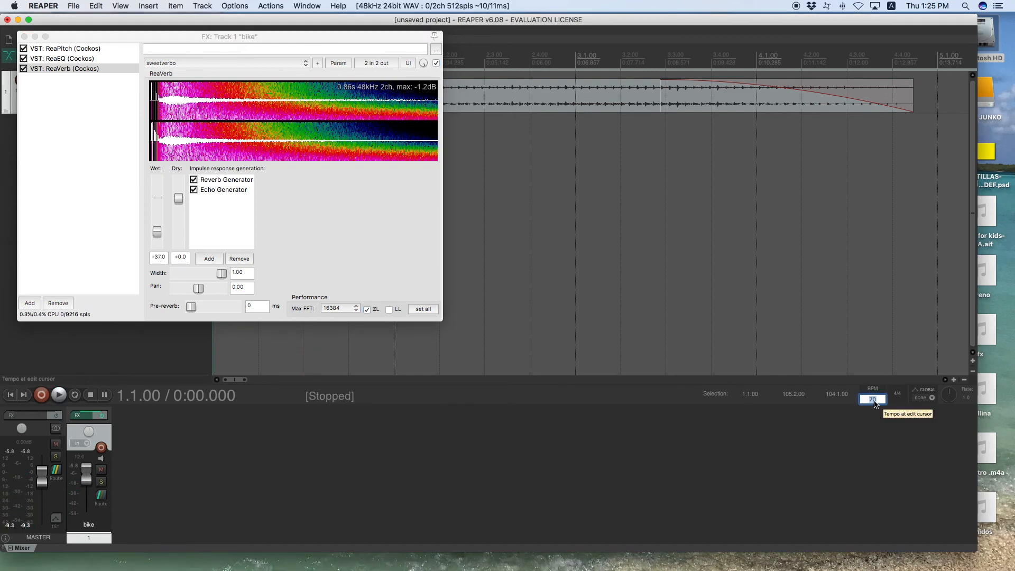
text(30)
key(Return)
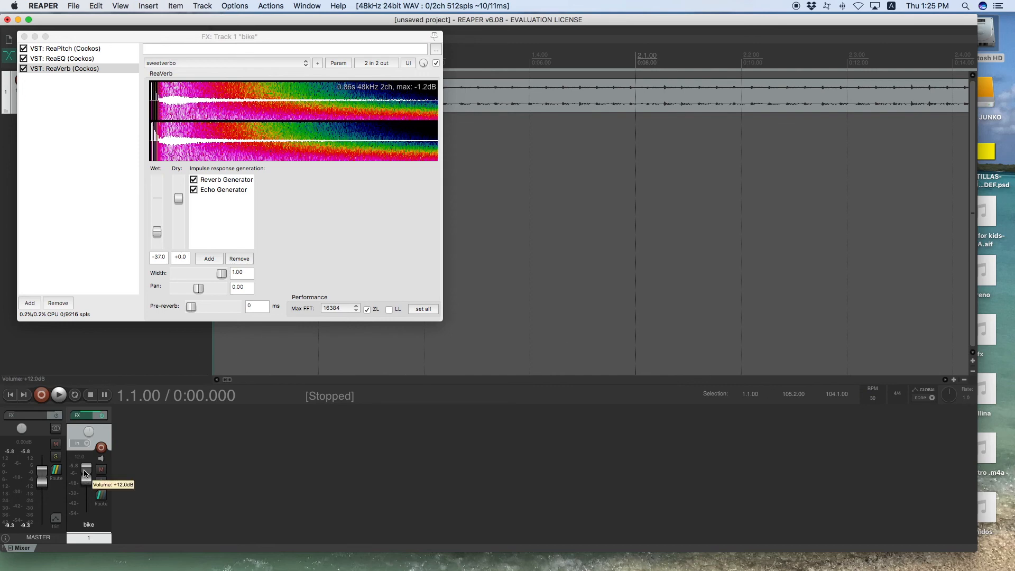
key(space)
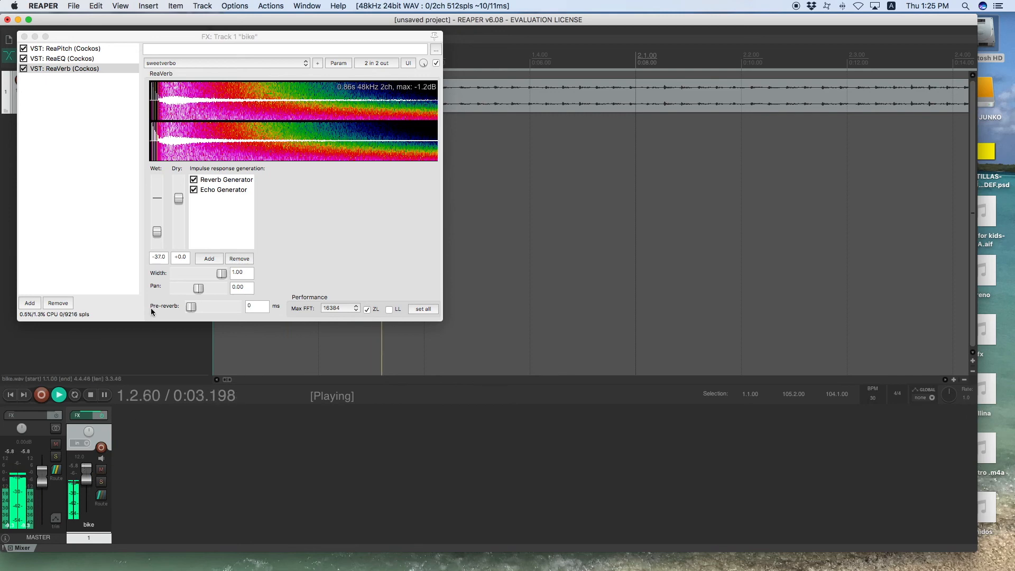
Raise ReaVerb's wet level to about -24.5 dB during playback, stop playback and close the effects window.
drag(156, 231, 156, 223)
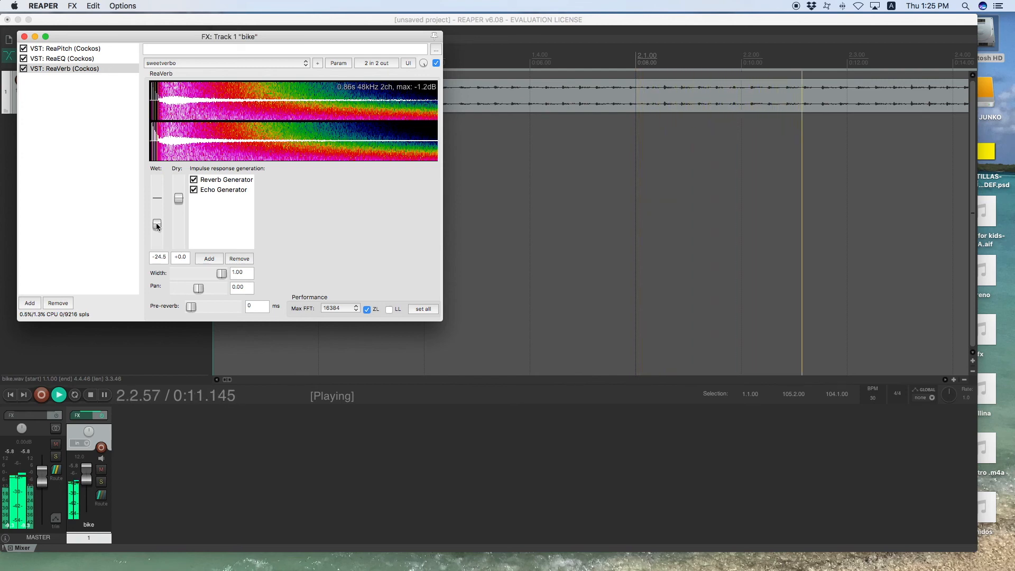
key(space)
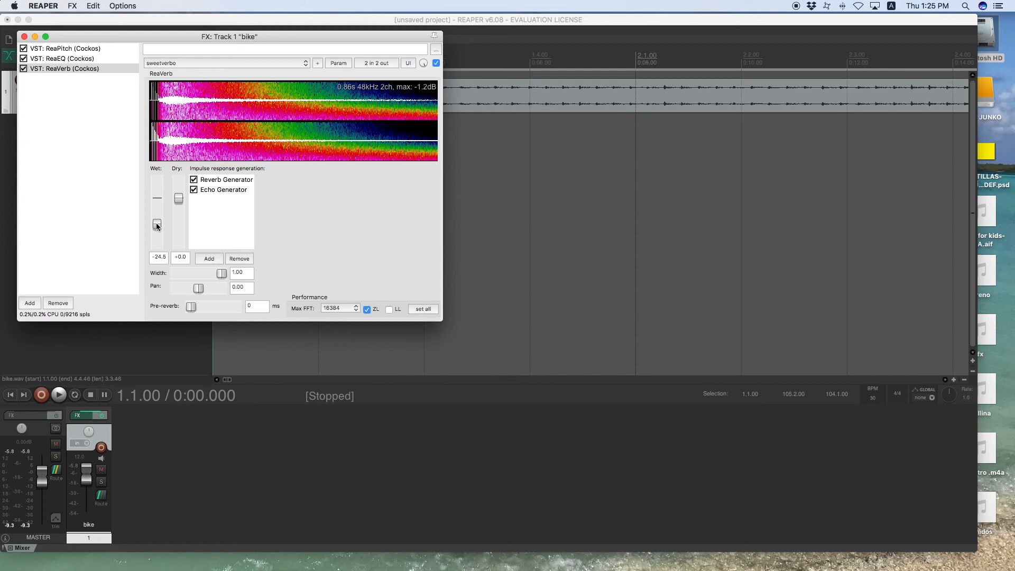
click(24, 36)
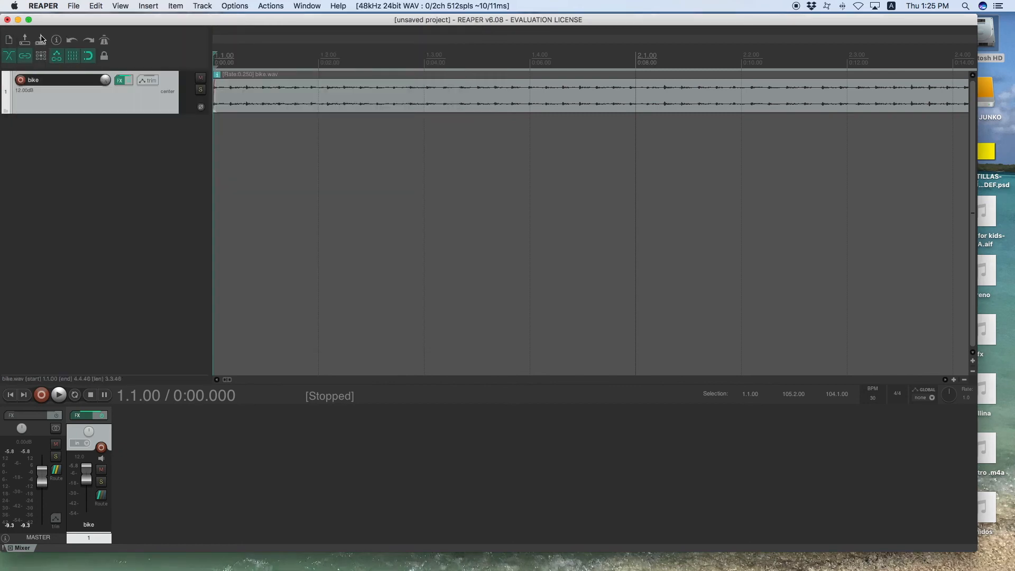
Delete the bike track from the project.
right_click(145, 105)
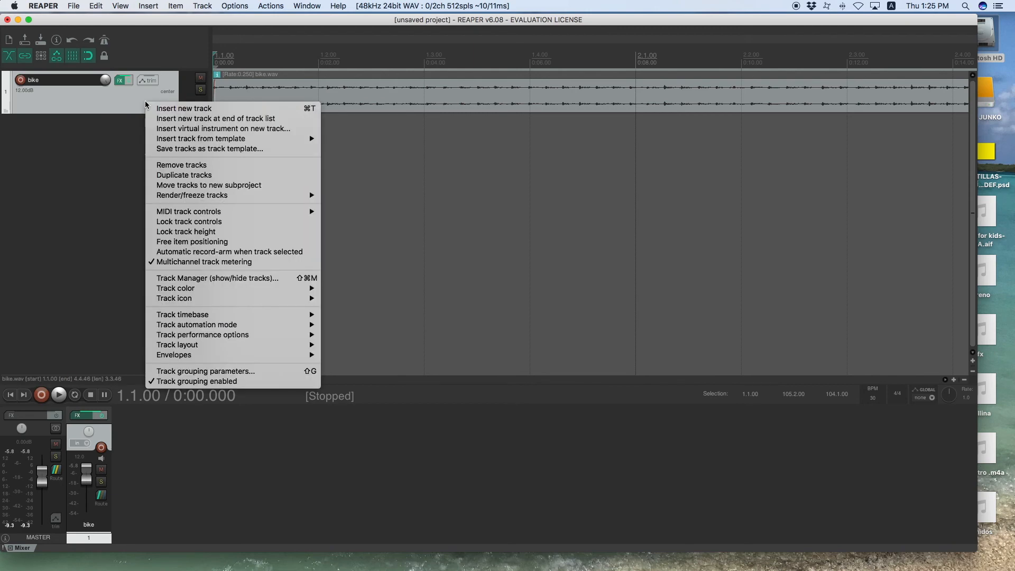
click(181, 165)
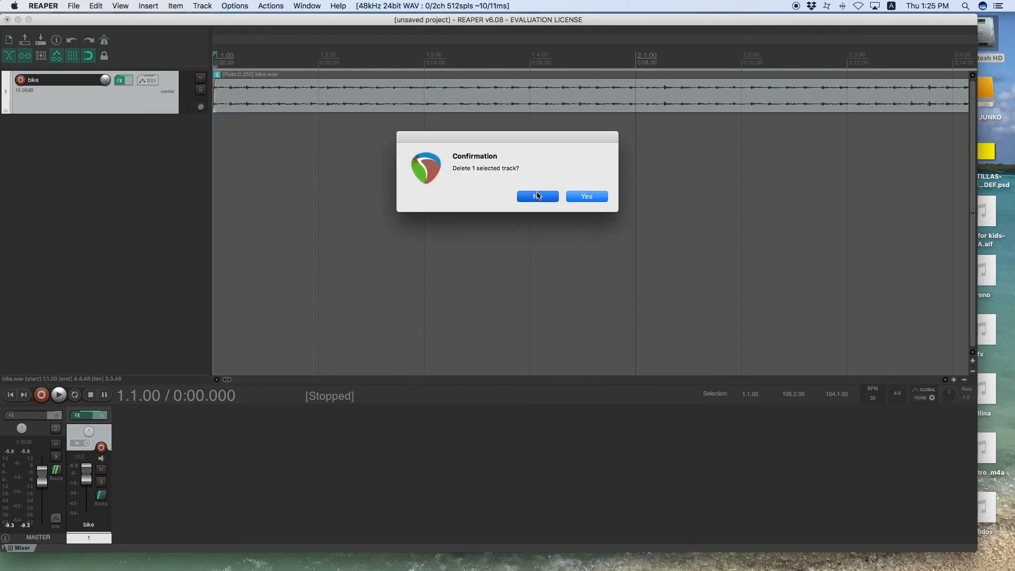
click(537, 196)
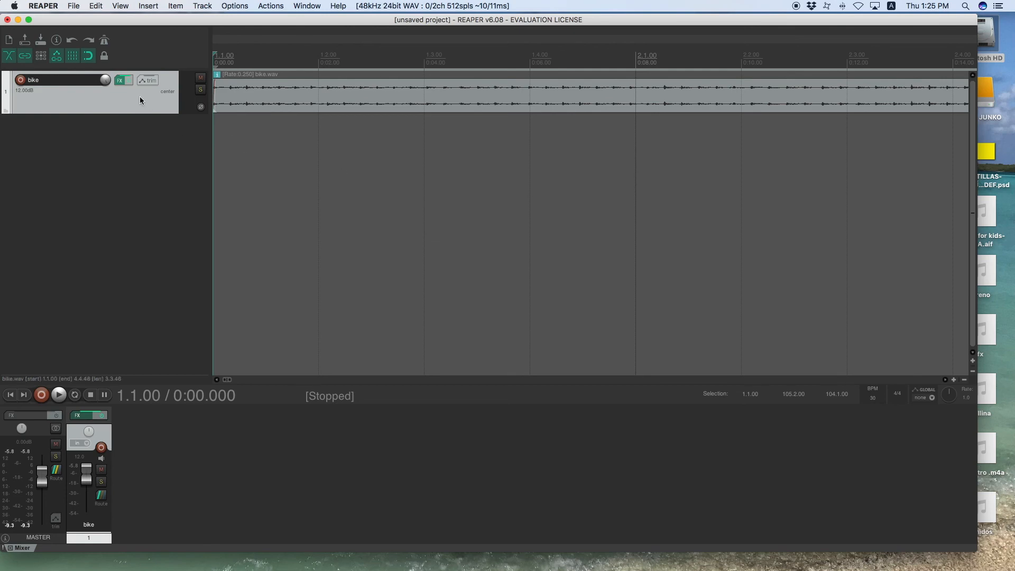
key(Delete)
click(585, 196)
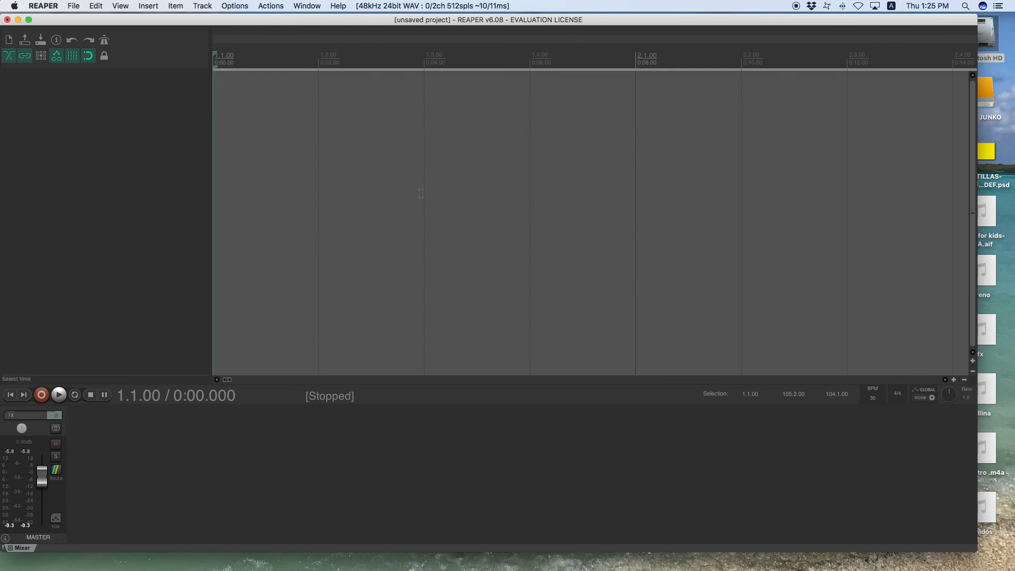
Import dog.wav from the fxs taller 11 folder at the project start and play it.
key(ctrl+Up)
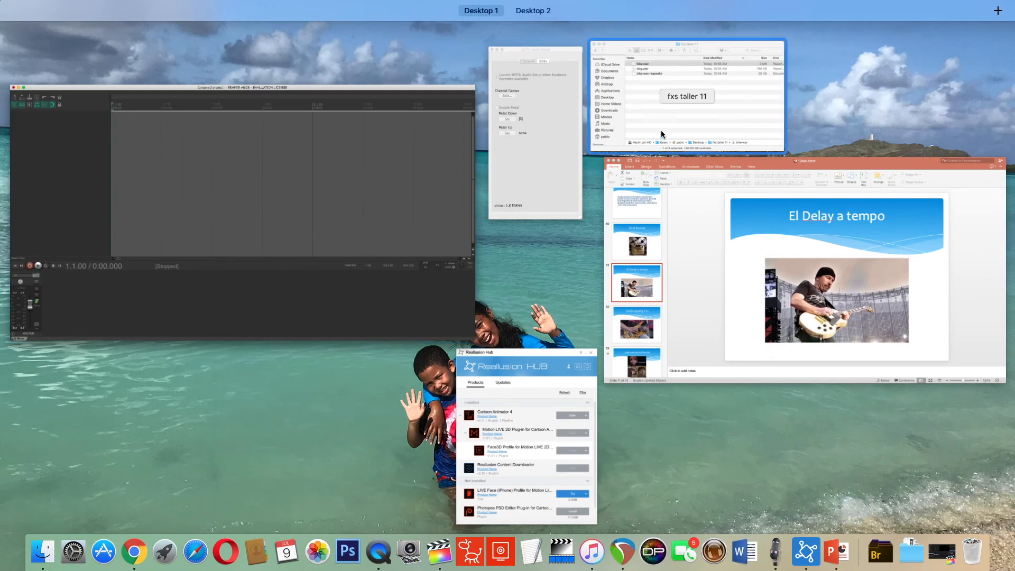
click(645, 79)
drag(461, 151, 229, 81)
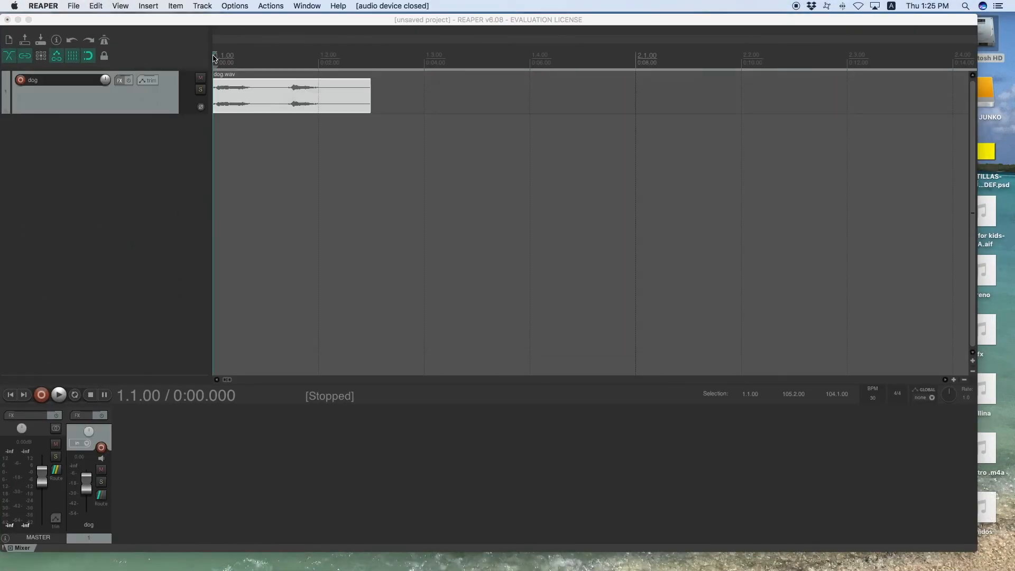
click(213, 55)
key(space)
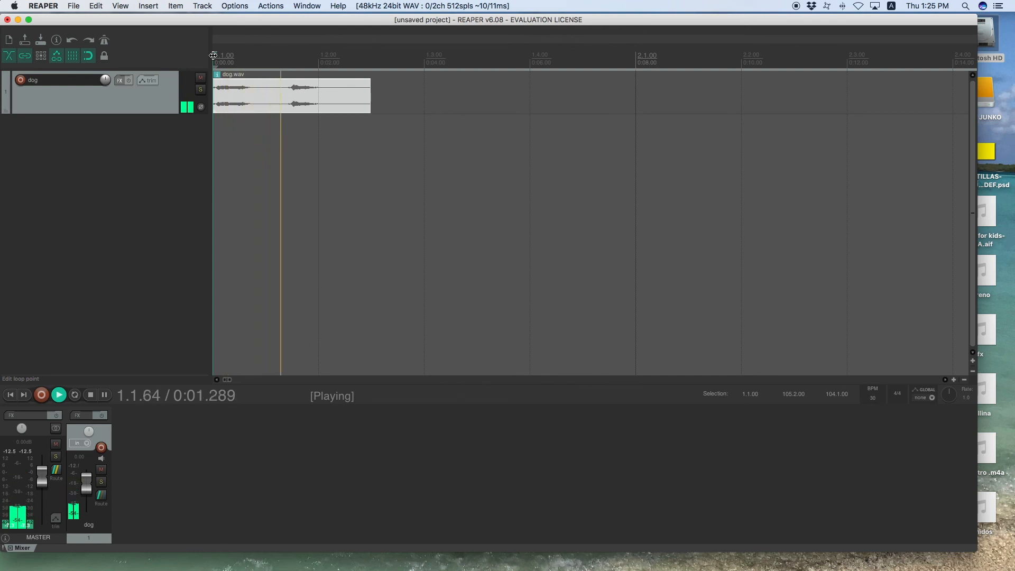
key(space)
Reverse the dog clip as a new take and listen to the reversed version.
click(229, 82)
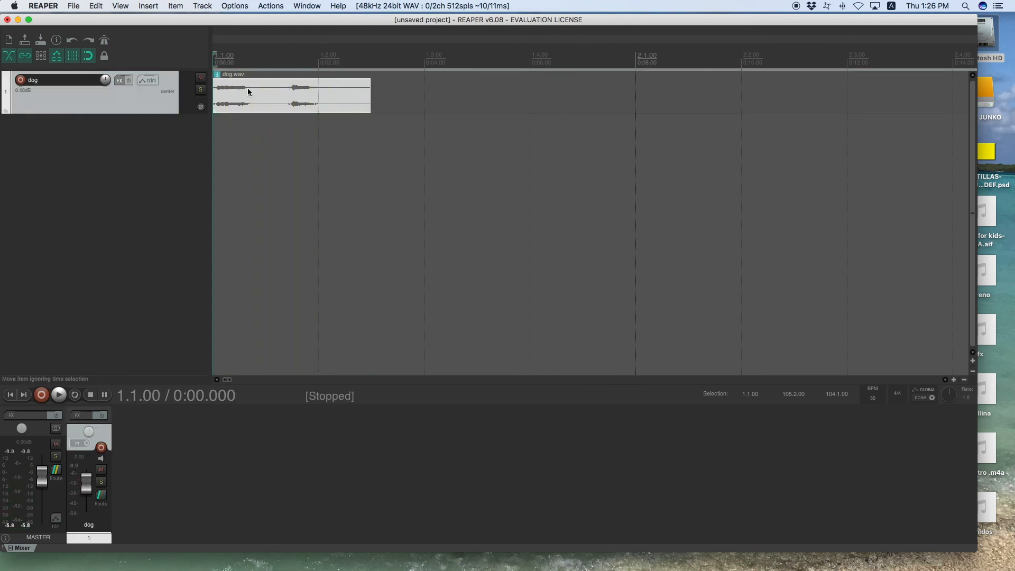
right_click(247, 88)
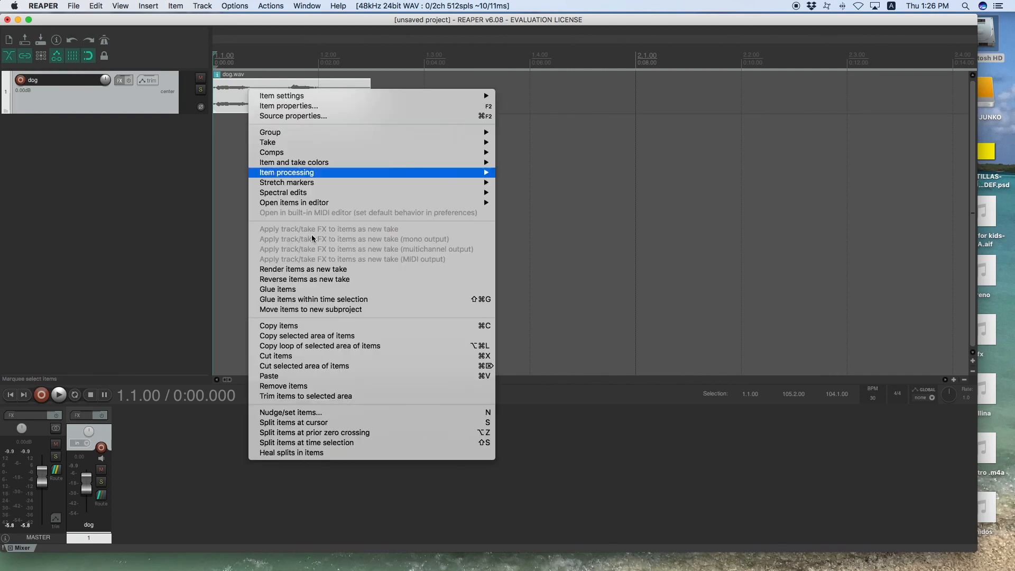
click(296, 279)
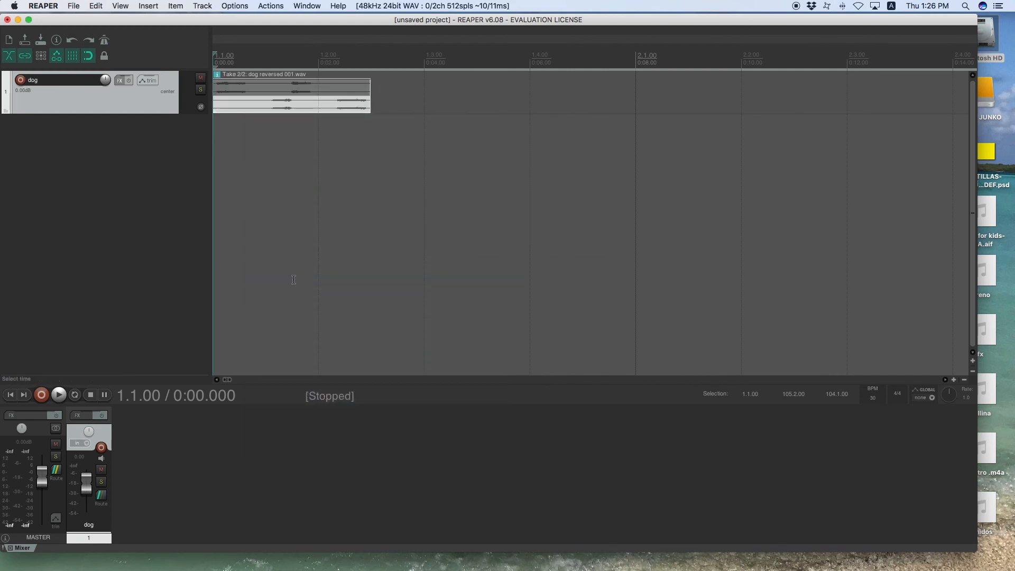
key(space)
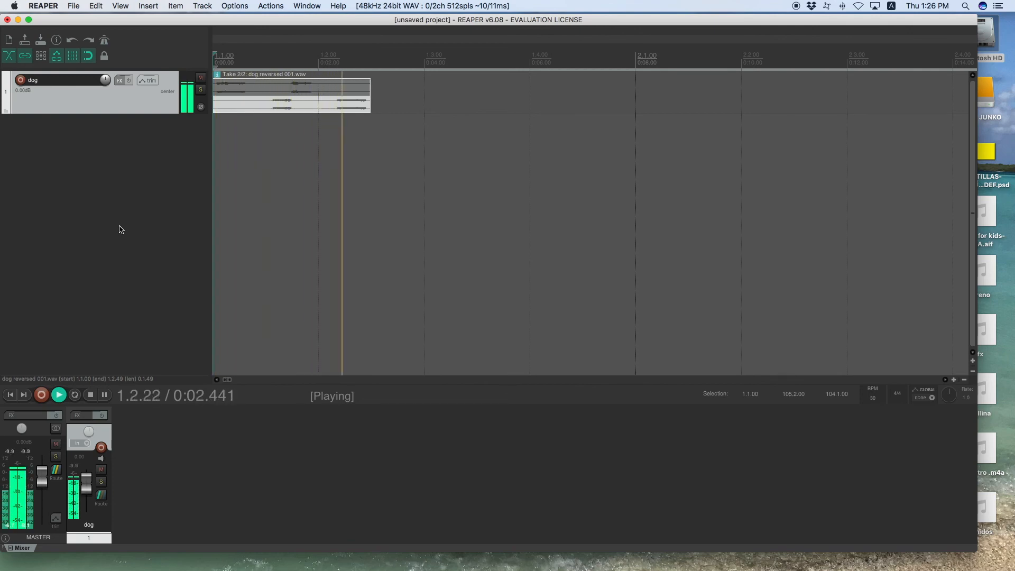
key(space)
key(space)
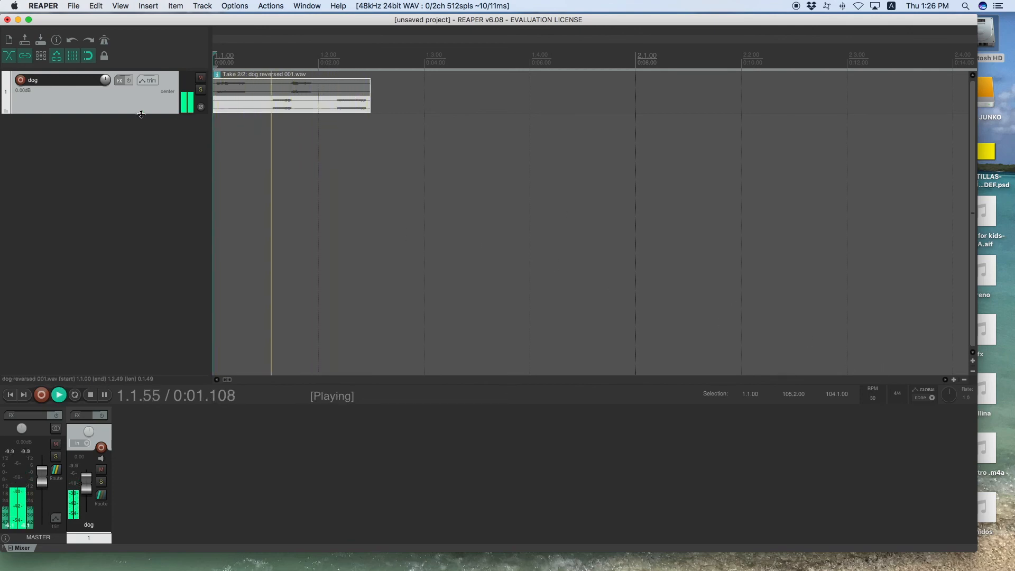
key(space)
Add the ReaPitch (Cockos) effect to the dog track.
click(116, 78)
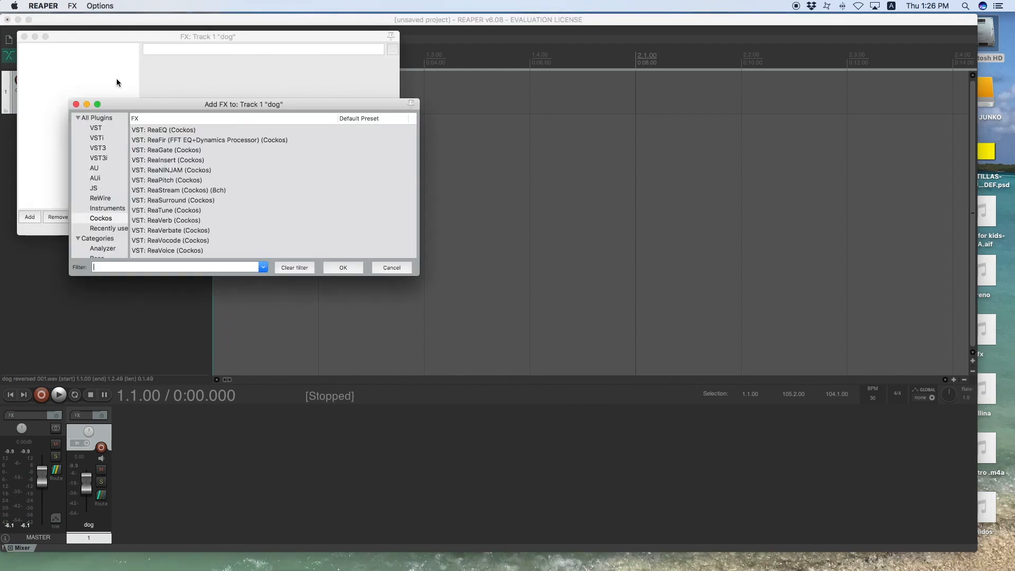
click(174, 181)
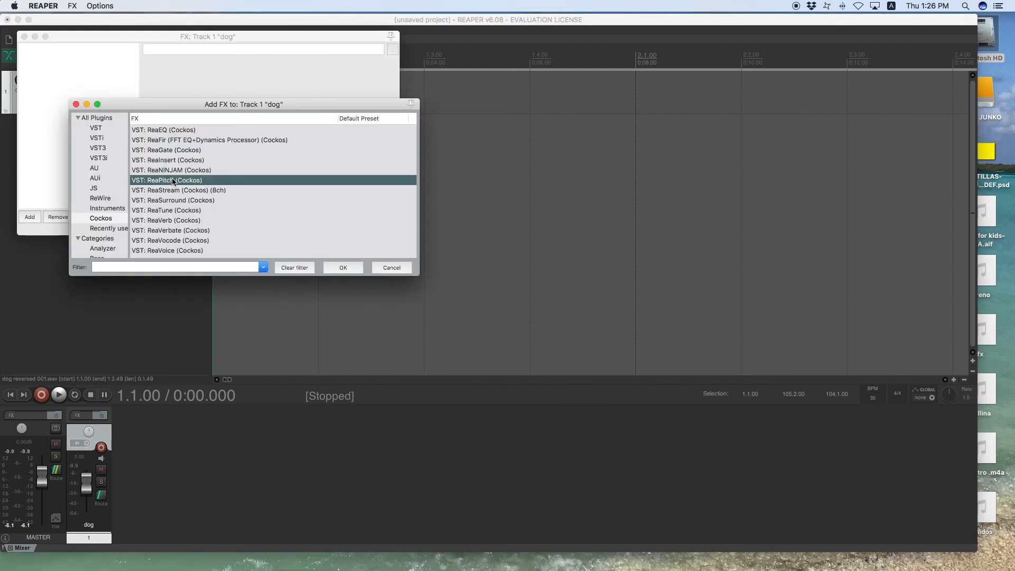
double_click(173, 181)
Set ReaPitch's full-range shift to about -12.96 semitones, preview the dog clip and close the effects window.
drag(312, 117, 283, 119)
key(space)
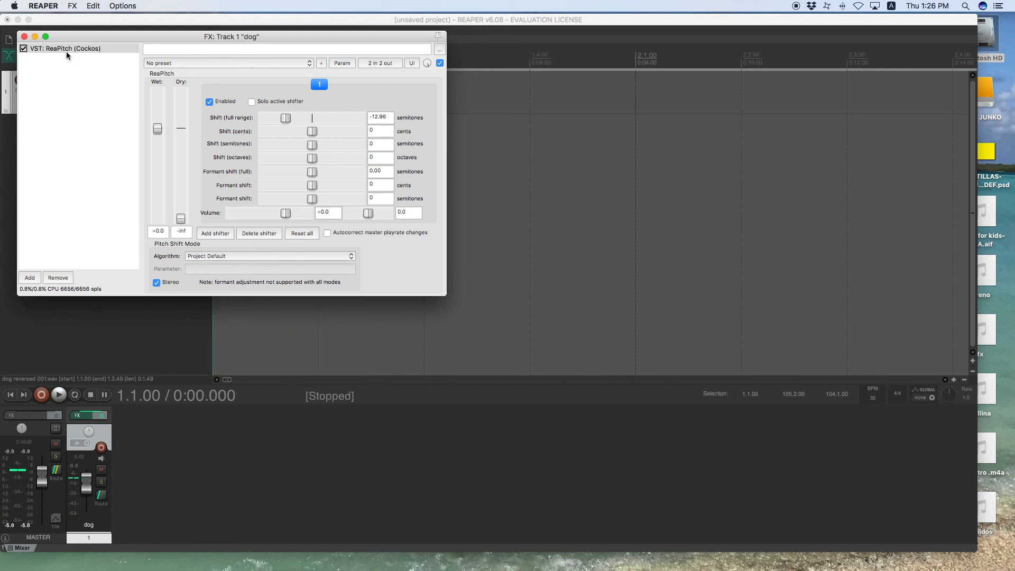
key(space)
click(24, 36)
key(space)
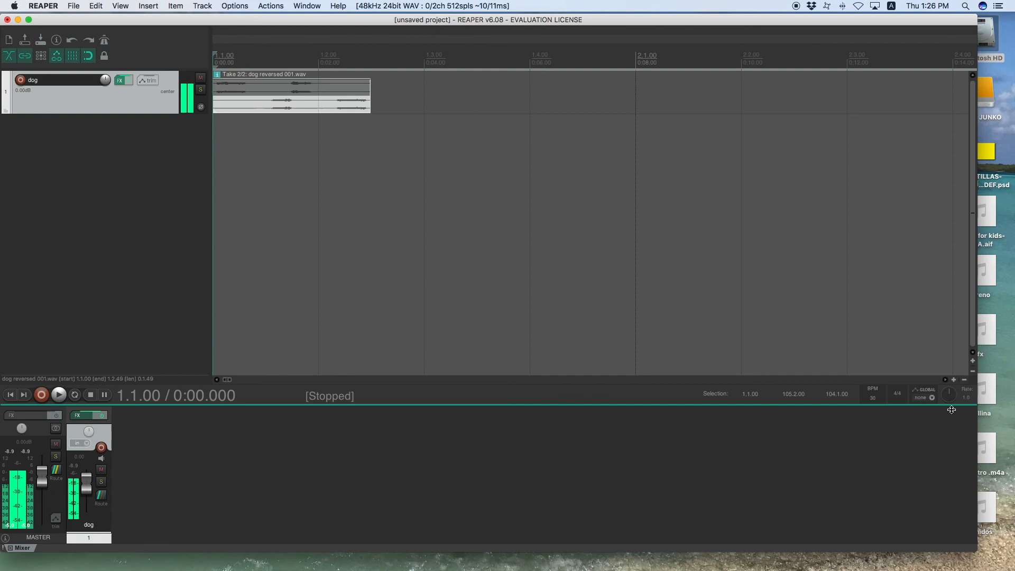
Try a project tempo of 10 BPM and listen to the slowed-down dog clip.
double_click(873, 401)
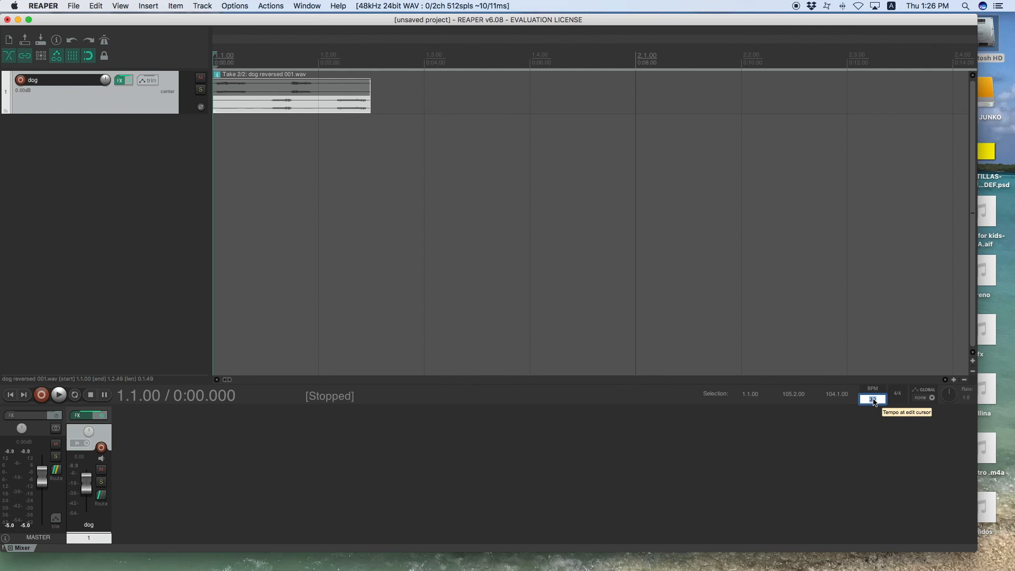
text(10)
key(Return)
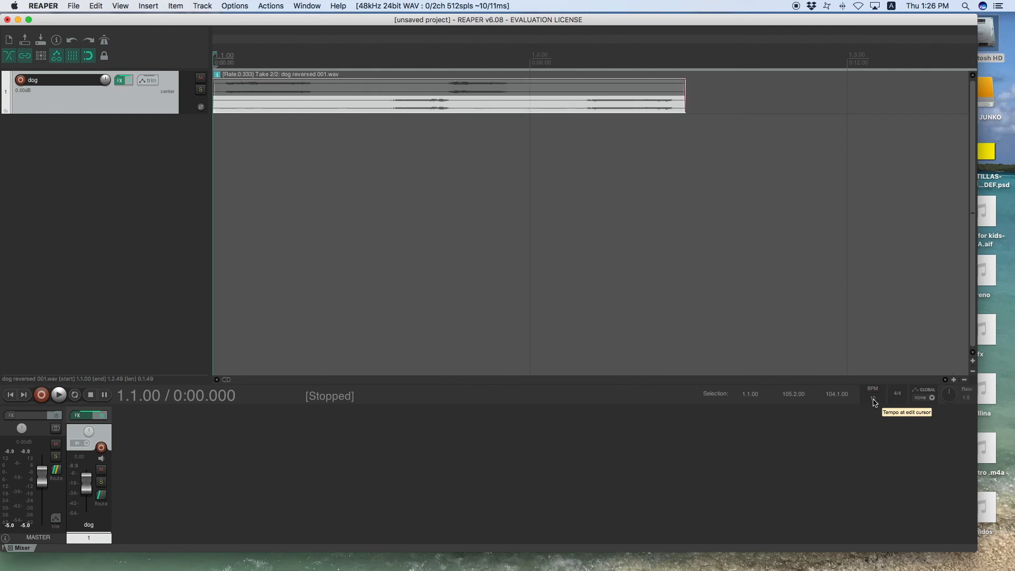
click(144, 186)
key(space)
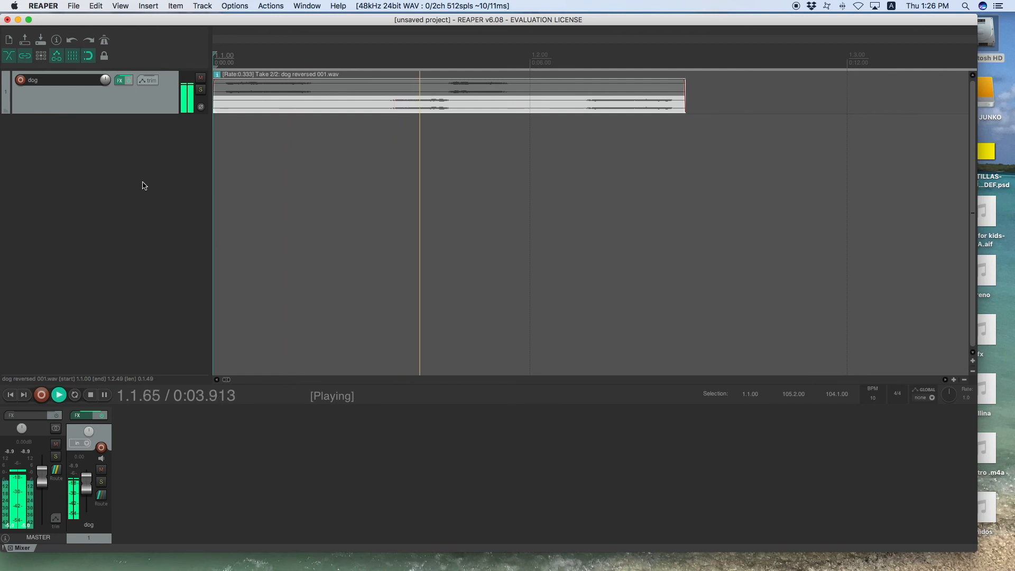
key(space)
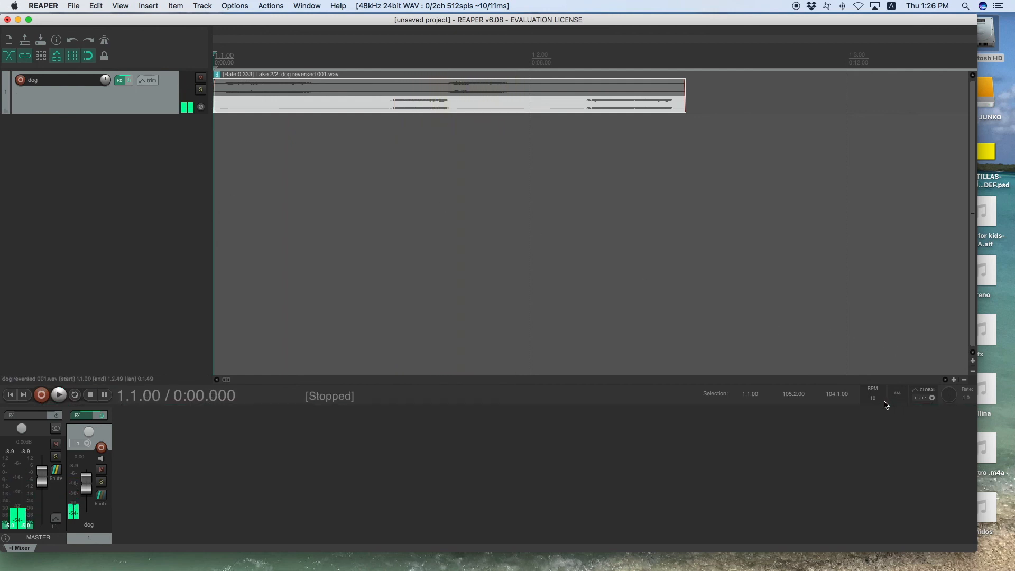
Set the project tempo to 20 BPM and place the edit cursor at the project start.
double_click(872, 398)
text(20)
key(Return)
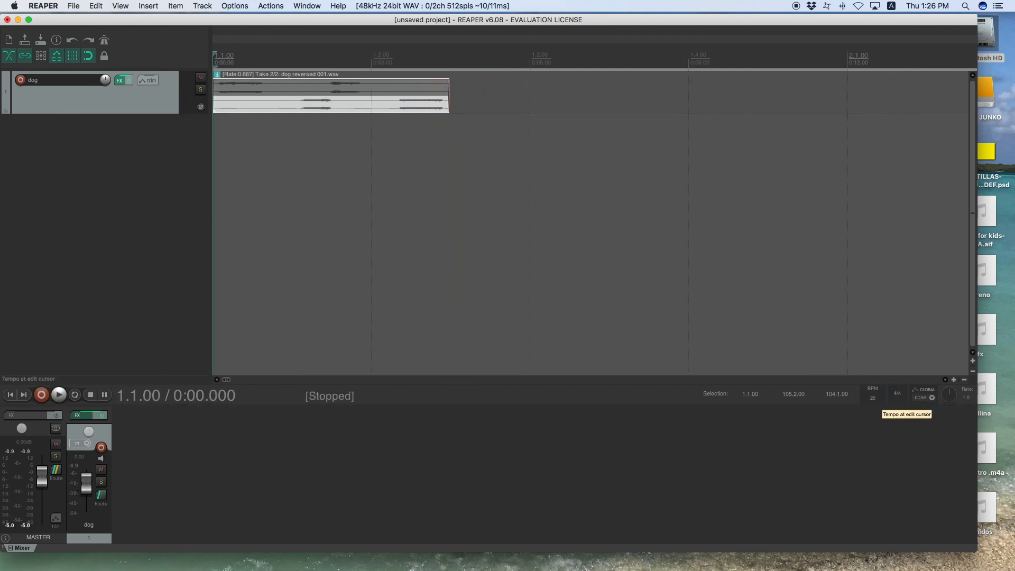
click(210, 54)
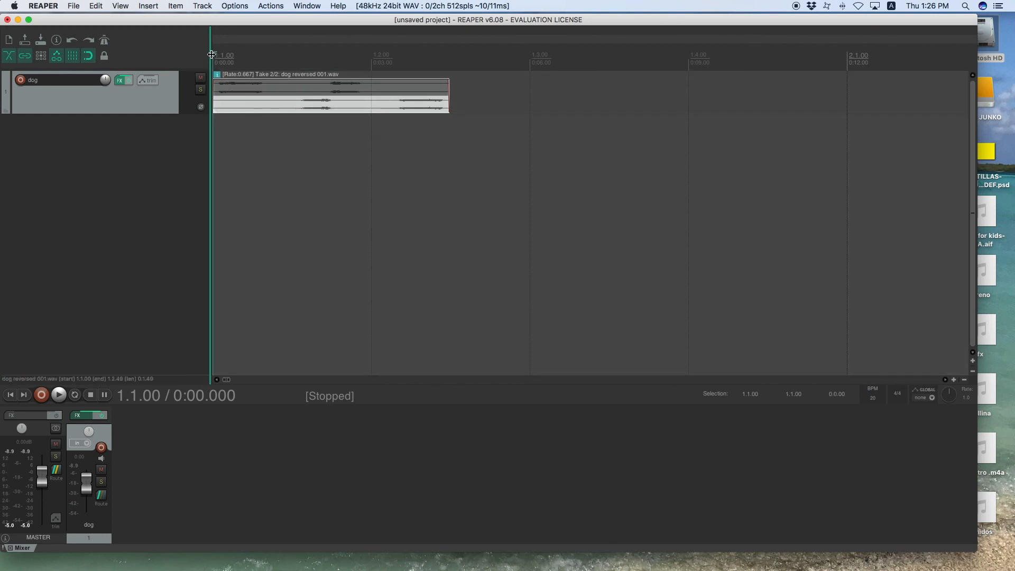
Add the ReaEQ (Cockos) effect to the dog track after ReaPitch.
click(120, 80)
click(29, 278)
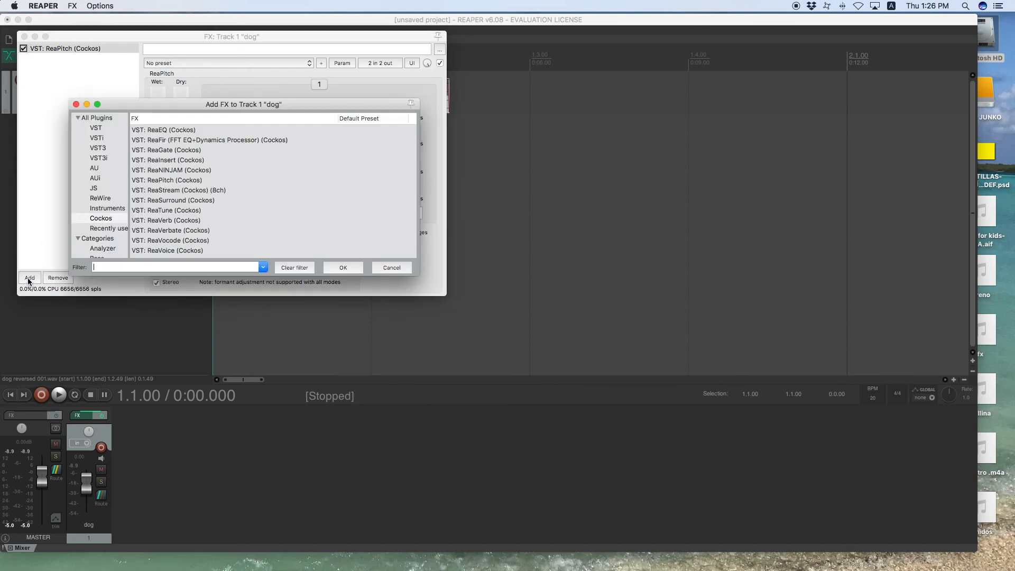
double_click(161, 131)
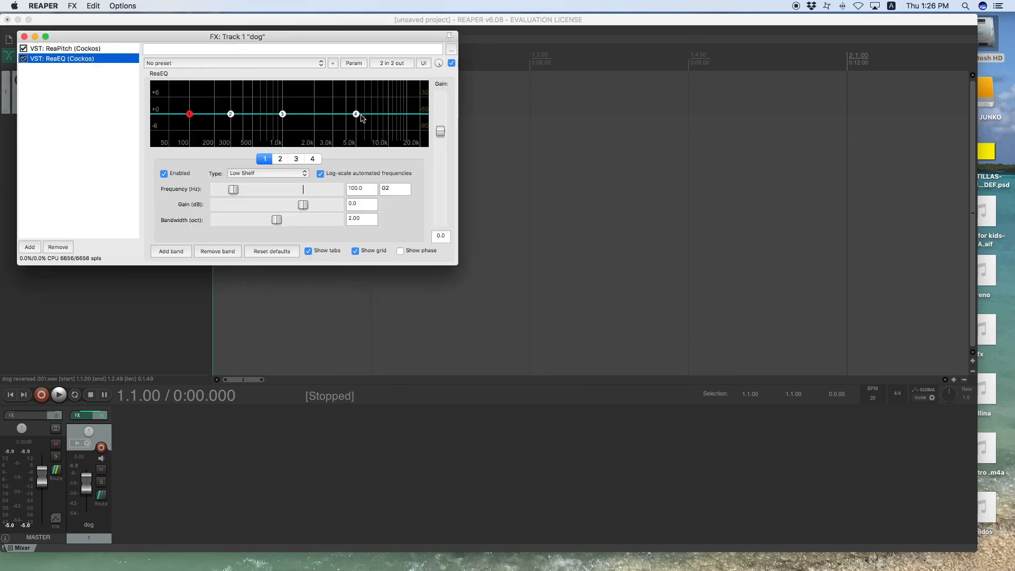
Boost ReaEQ's band 4 high shelf by about 8.8 dB at roughly 3345 Hz and preview the dog clip.
drag(363, 113, 336, 91)
key(space)
key(space)
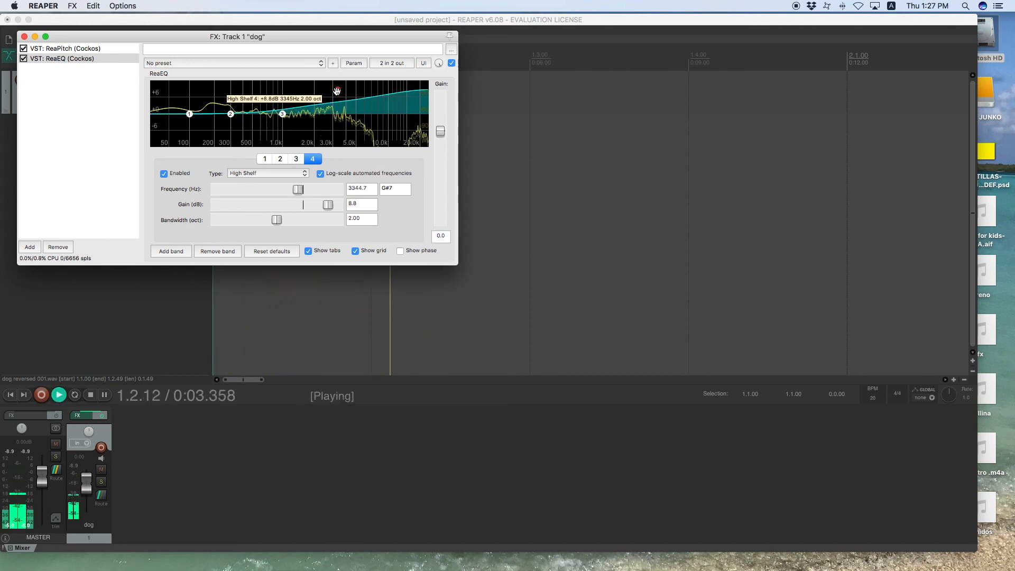
key(space)
key(space)
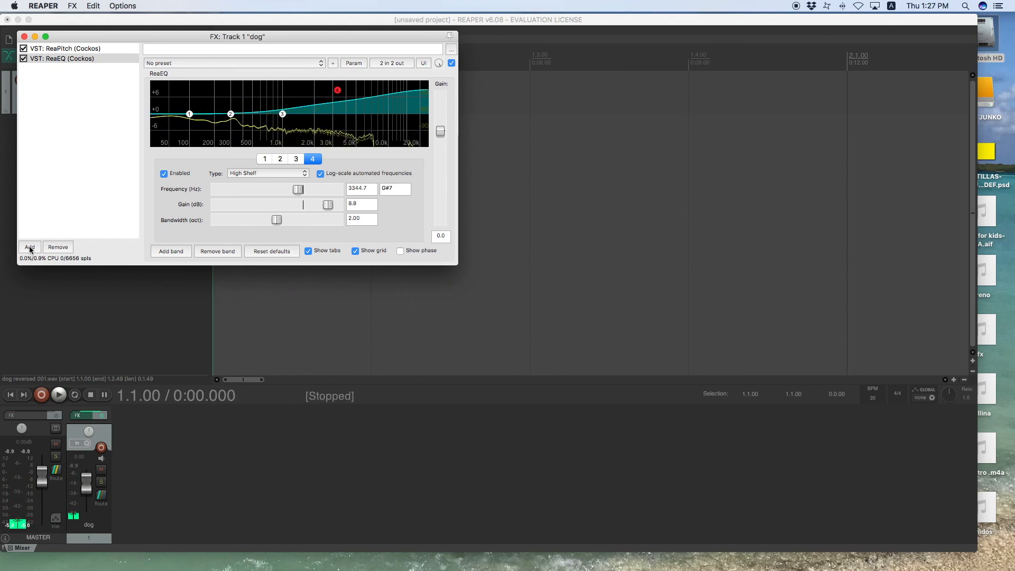
Add the ReaVerb (Cockos) effect to the dog track and load its sweetverbo preset.
click(29, 247)
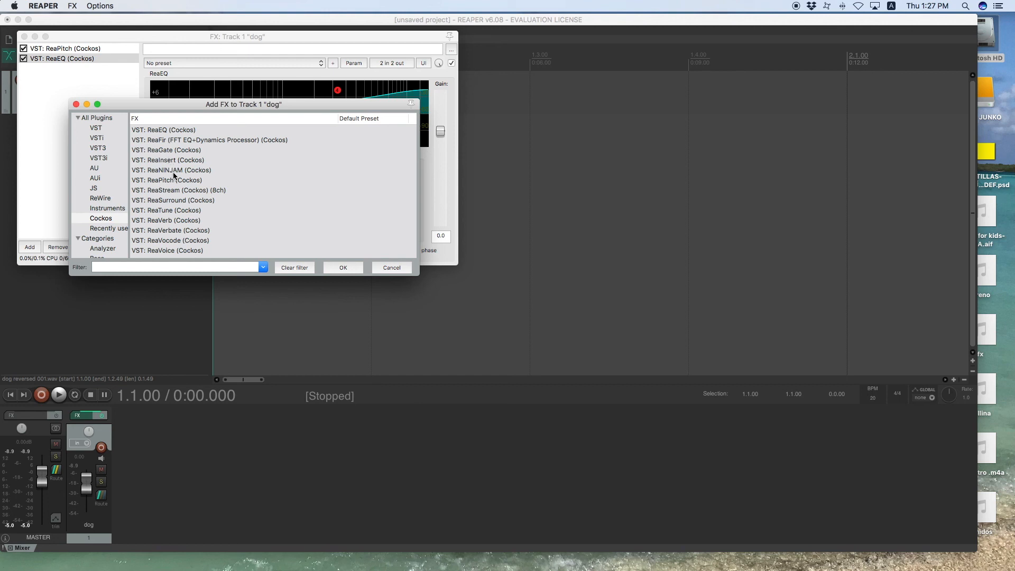
scroll(172, 181, down, 1)
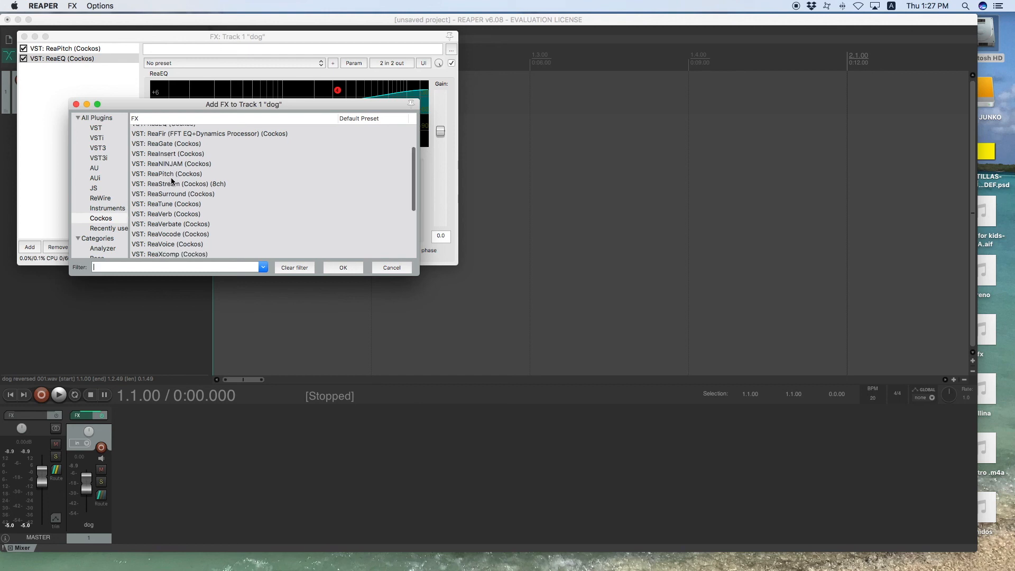
scroll(172, 181, down, 3)
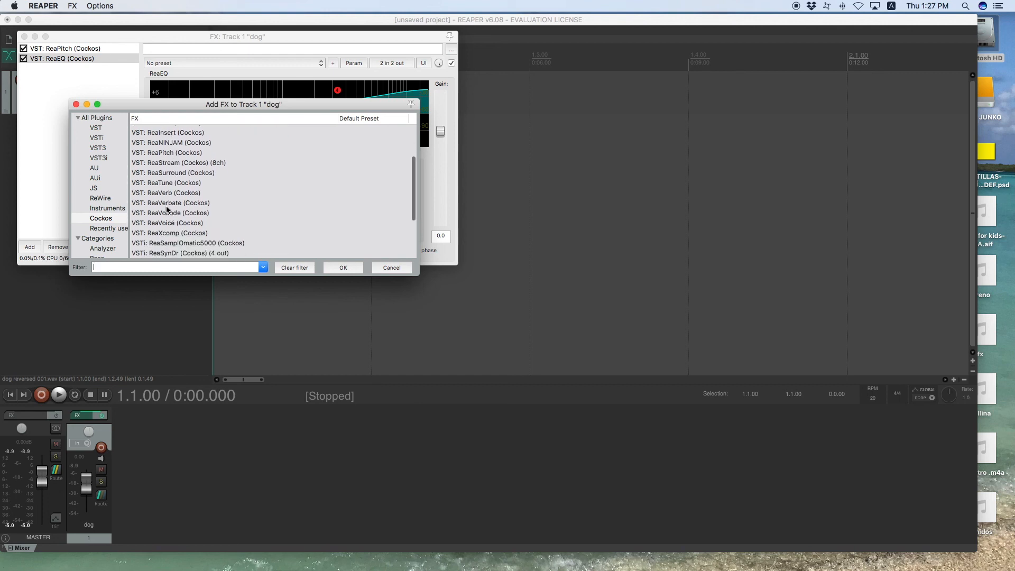
double_click(162, 193)
click(224, 62)
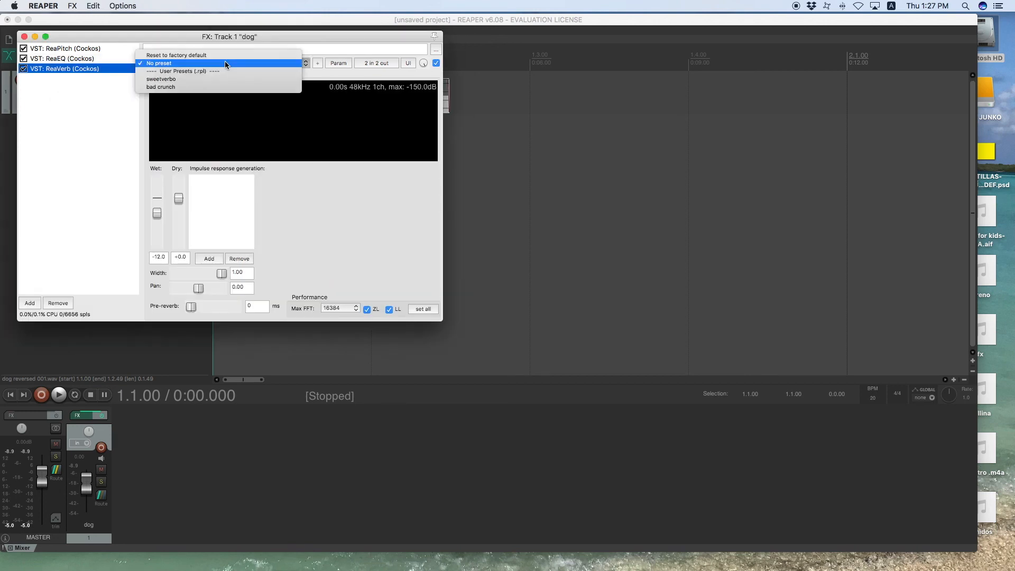
click(211, 79)
Lower ReaVerb's wet level to about -36.8 dB, preview the dog clip and close the effects window.
drag(157, 213, 155, 235)
key(space)
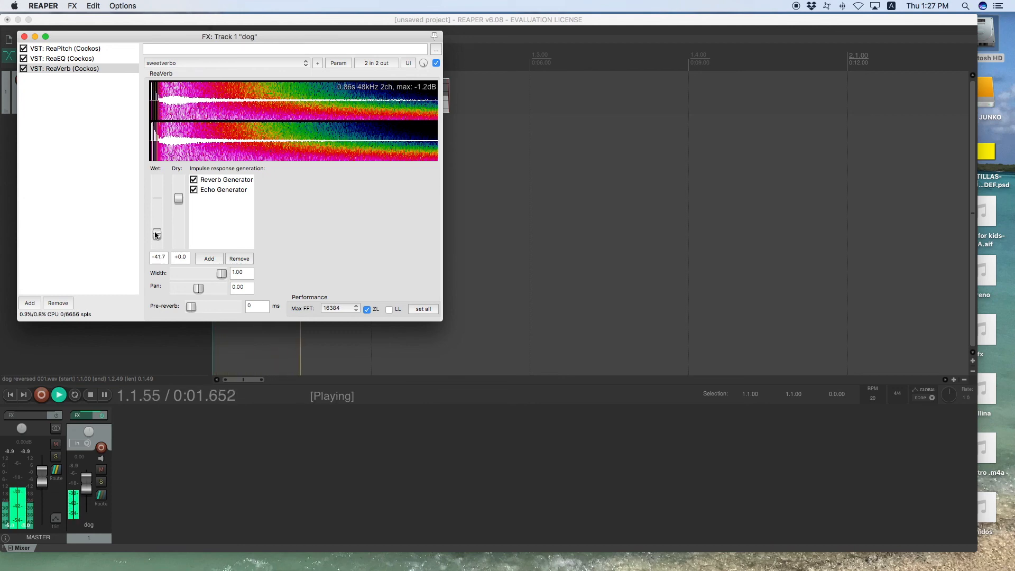
drag(155, 234, 155, 232)
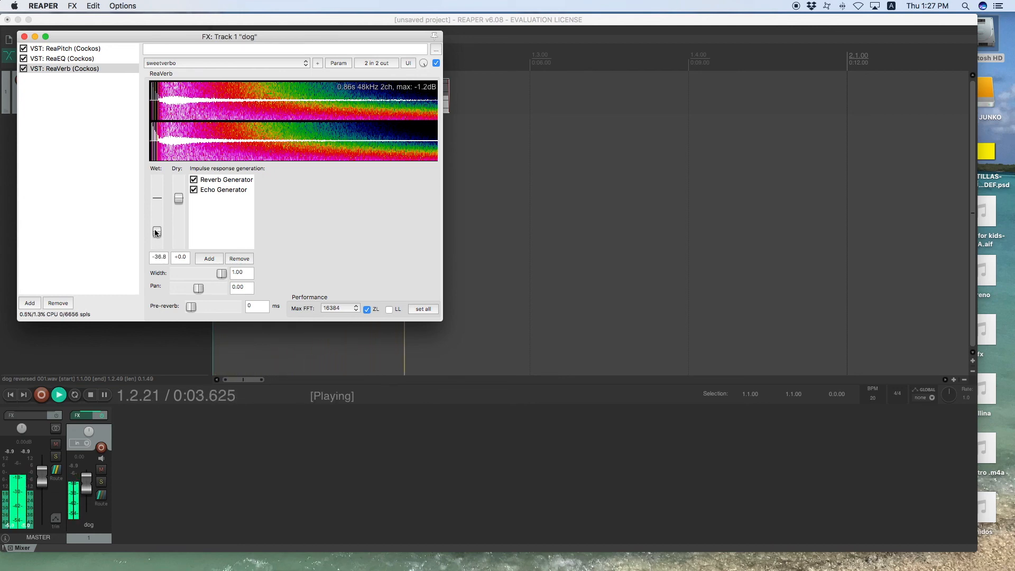
key(space)
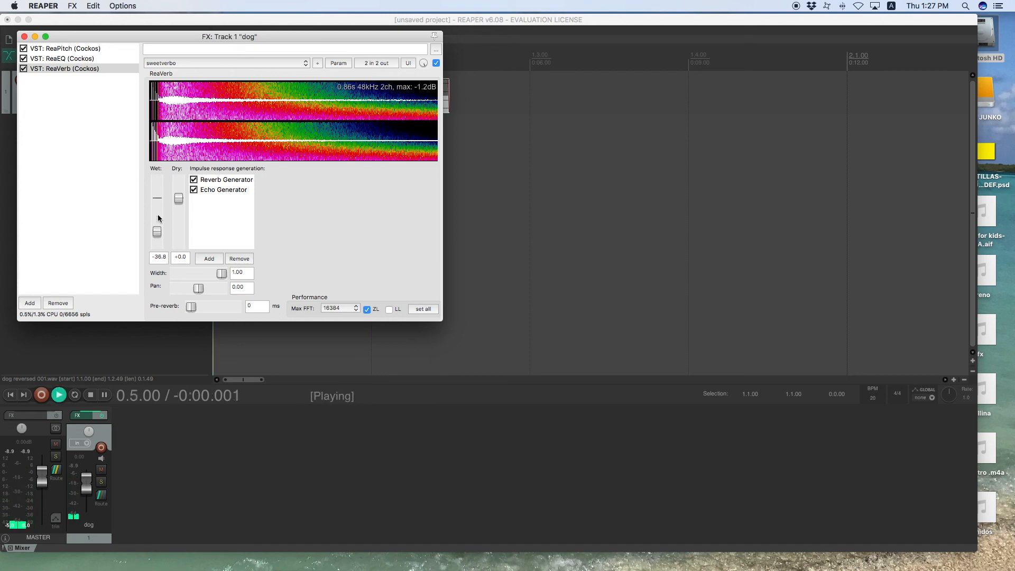
key(space)
click(24, 36)
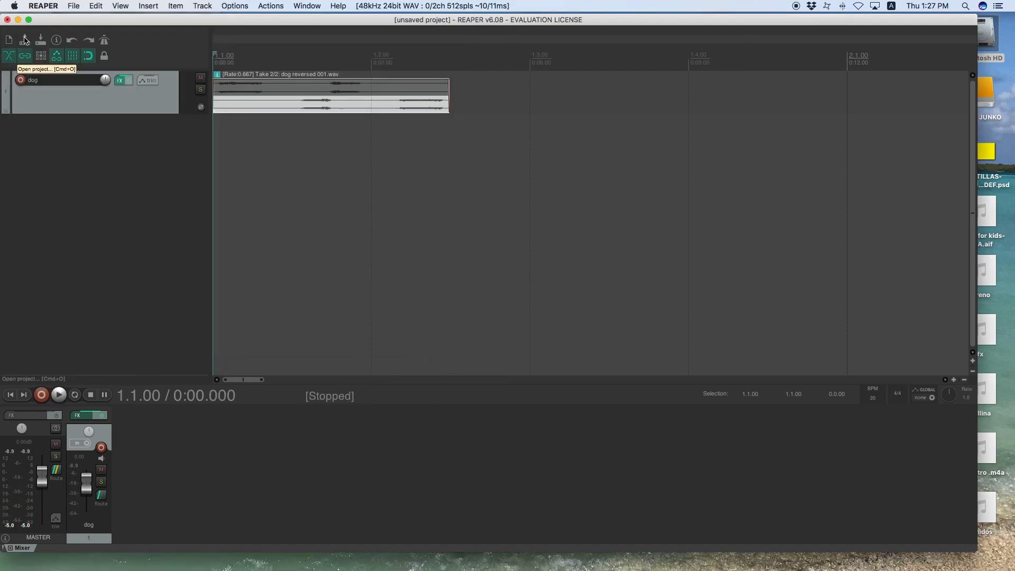